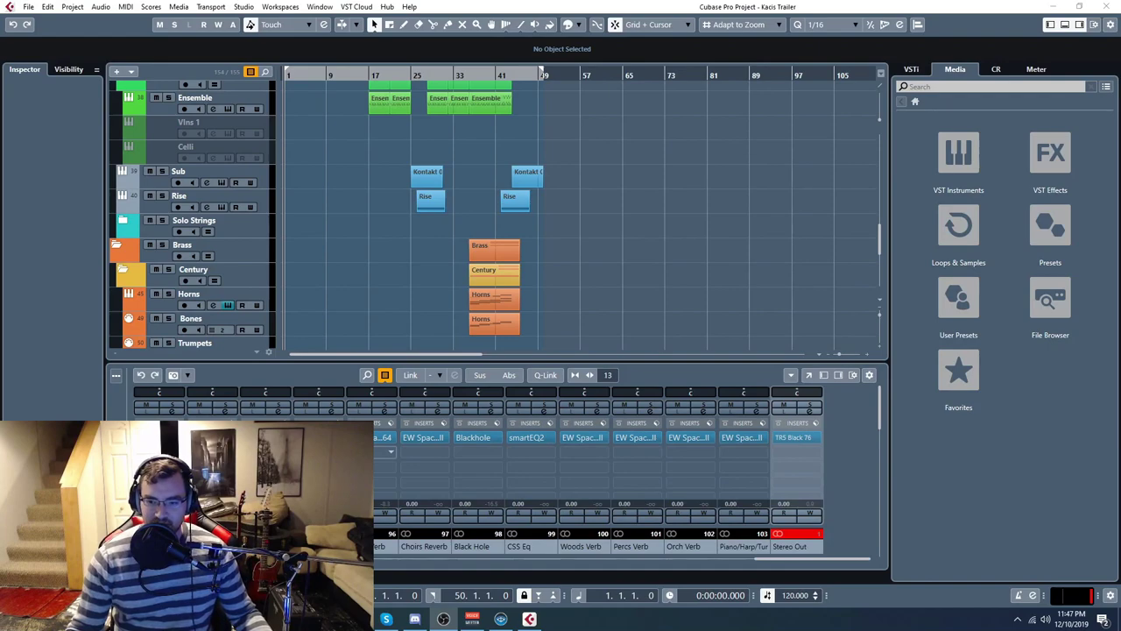
# Switch from Cubase to the IK Multimedia Black 76 Limiting Amplifier page in Chrome
pyautogui.hotkey('alt', 'Tab')
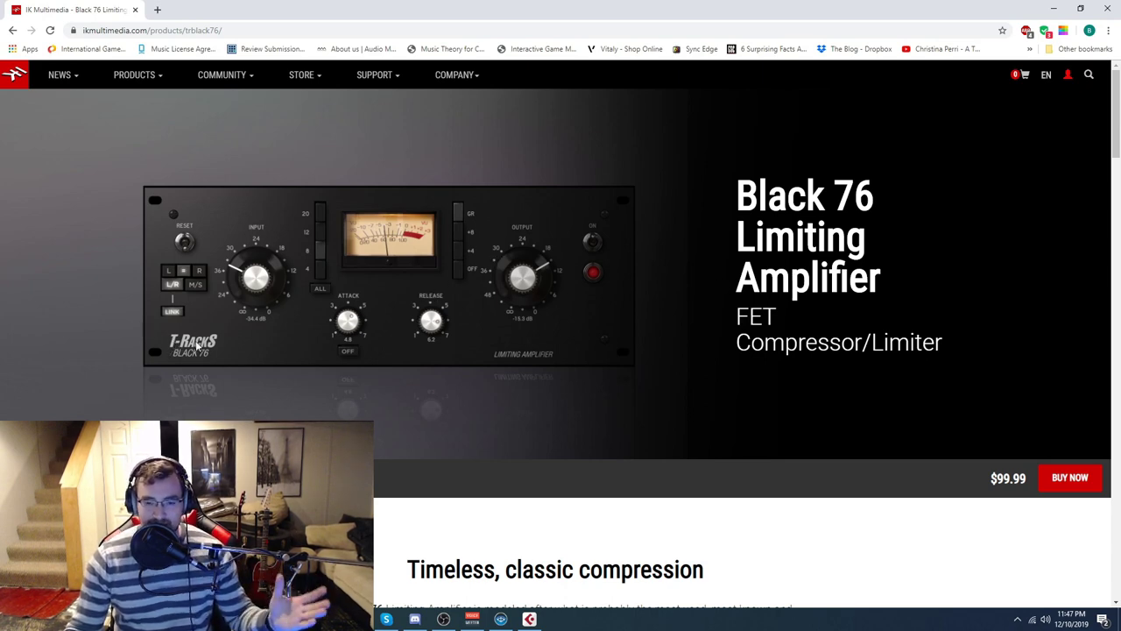
# Minimize Chrome so the Kaos Trailer project in Cubase is visible
pyautogui.click(1054, 7)
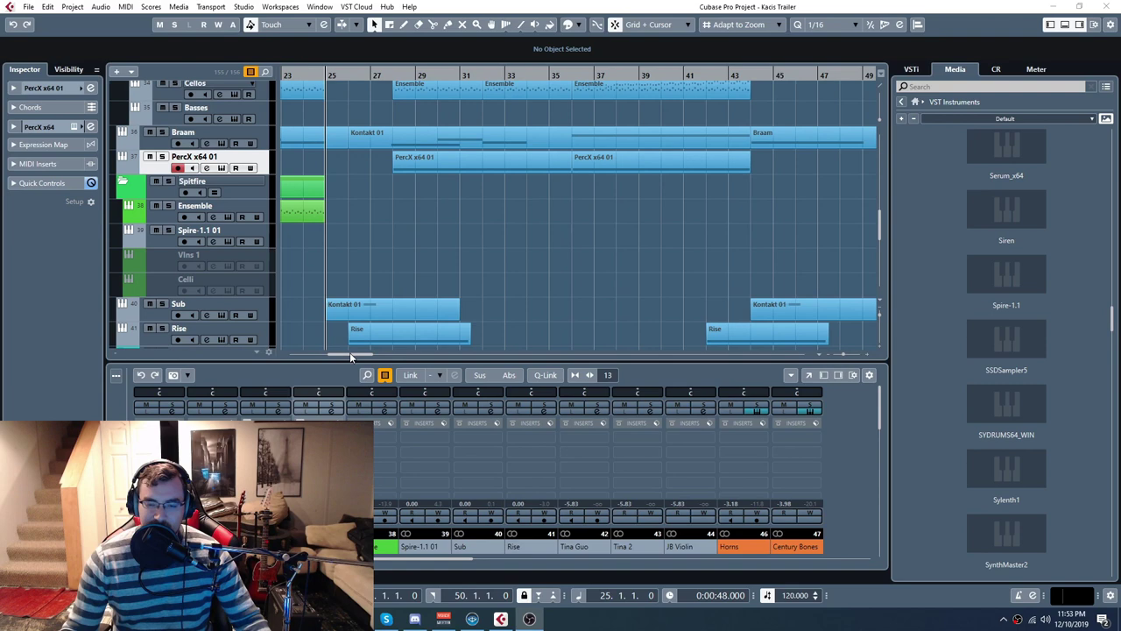
# Scroll the MixConsole to show the FX channels and the Stereo Out's Black 76 insert
pyautogui.moveTo(349, 352); pyautogui.dragTo(348, 356)
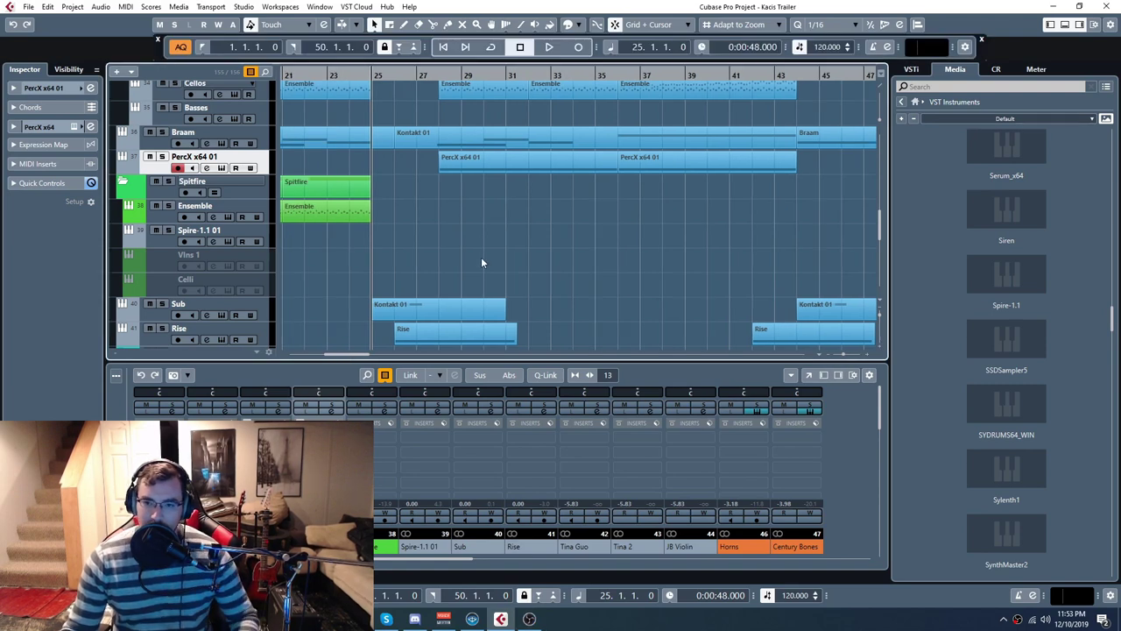
pyautogui.scroll(-5, 483, 261)
pyautogui.scroll(-1, 492, 307)
pyautogui.moveTo(456, 560); pyautogui.dragTo(871, 566)
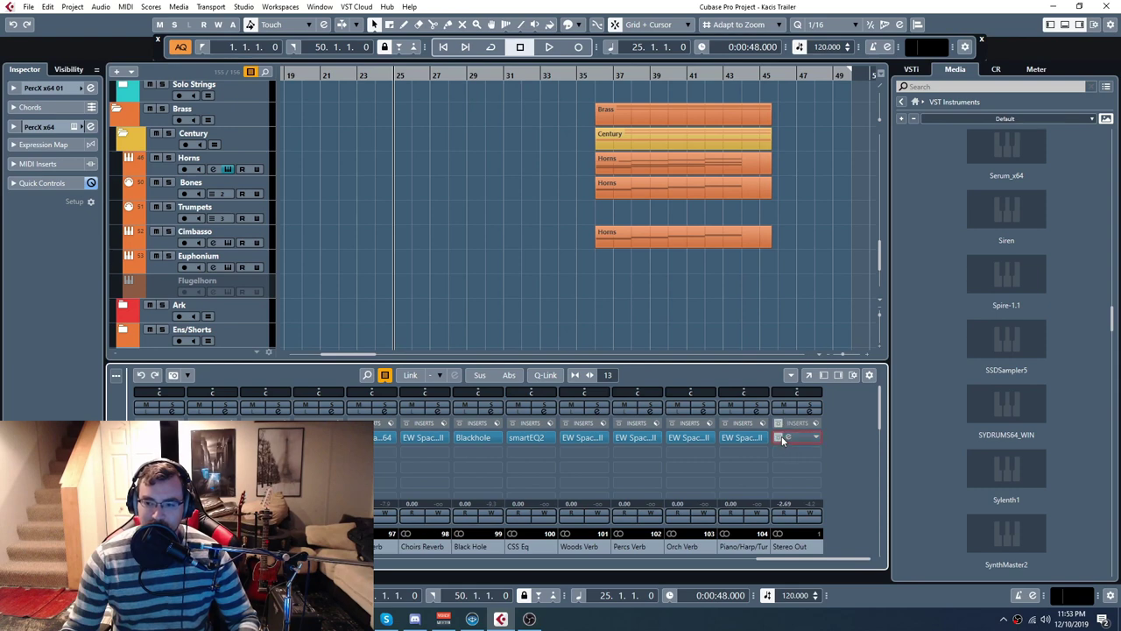
# Play the brass passage from around bar 36, then stop playback
pyautogui.click(596, 77)
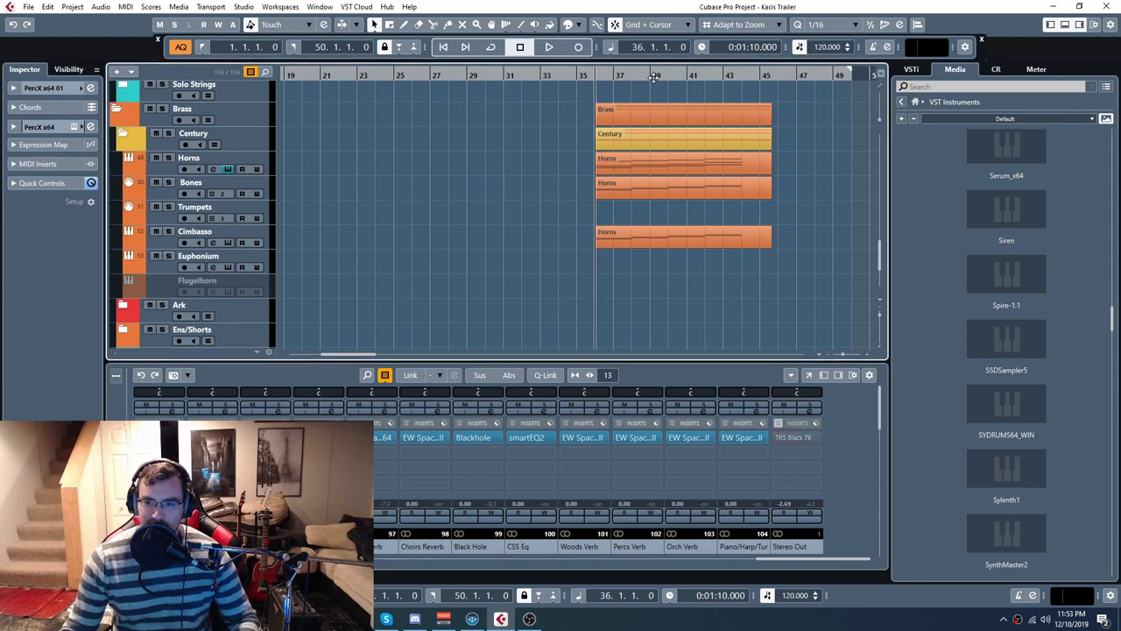
pyautogui.click(654, 77)
pyautogui.press('space')
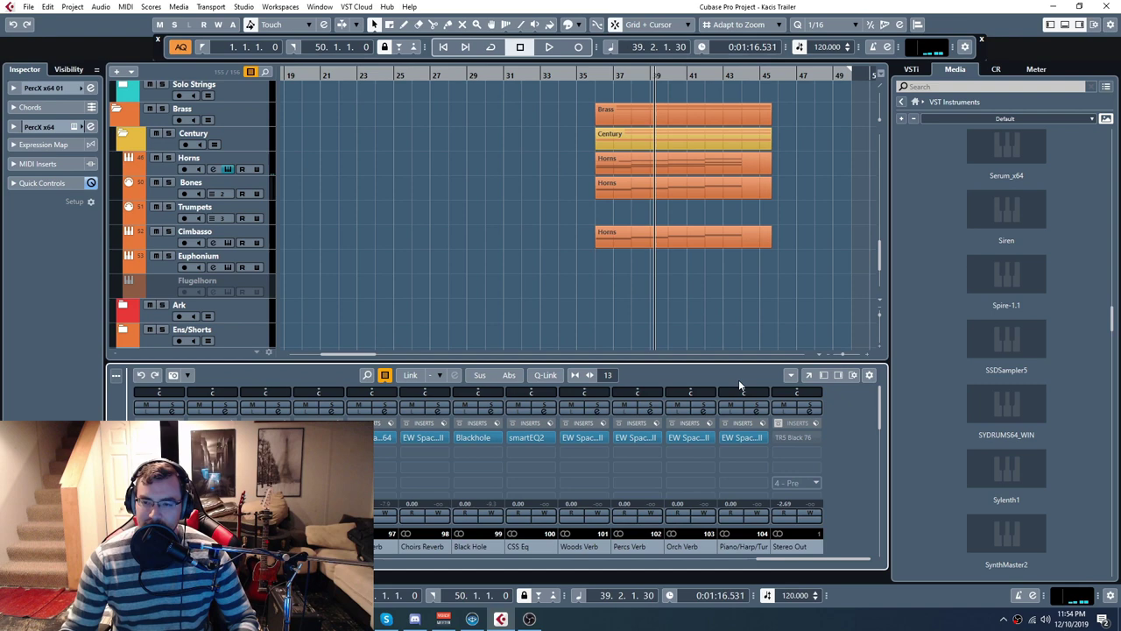
pyautogui.press('space')
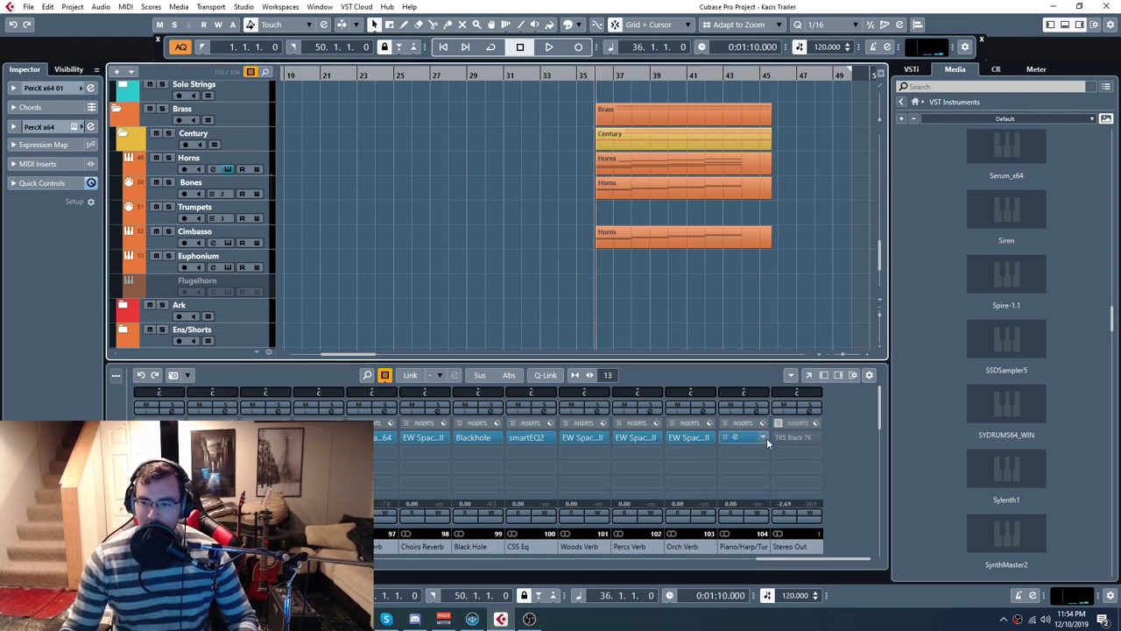
# Open the Stereo Out's Black 76 limiter, then play the brass passage through it to 39.4.4.48
pyautogui.moveTo(768, 443); pyautogui.dragTo(764, 440)
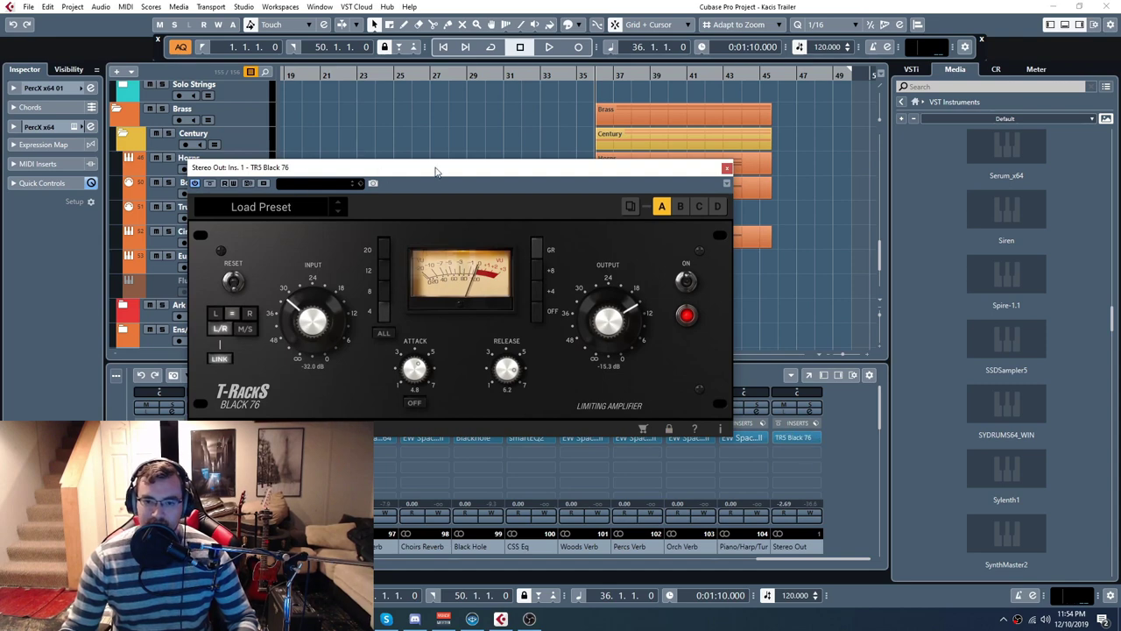
pyautogui.click(726, 167)
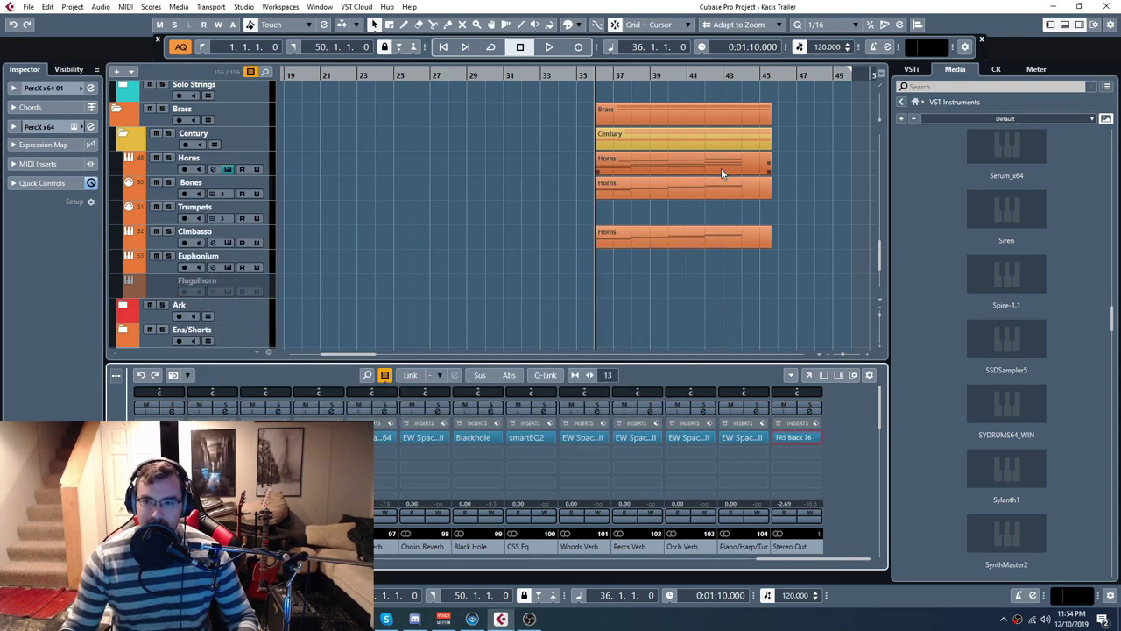
pyautogui.press('space')
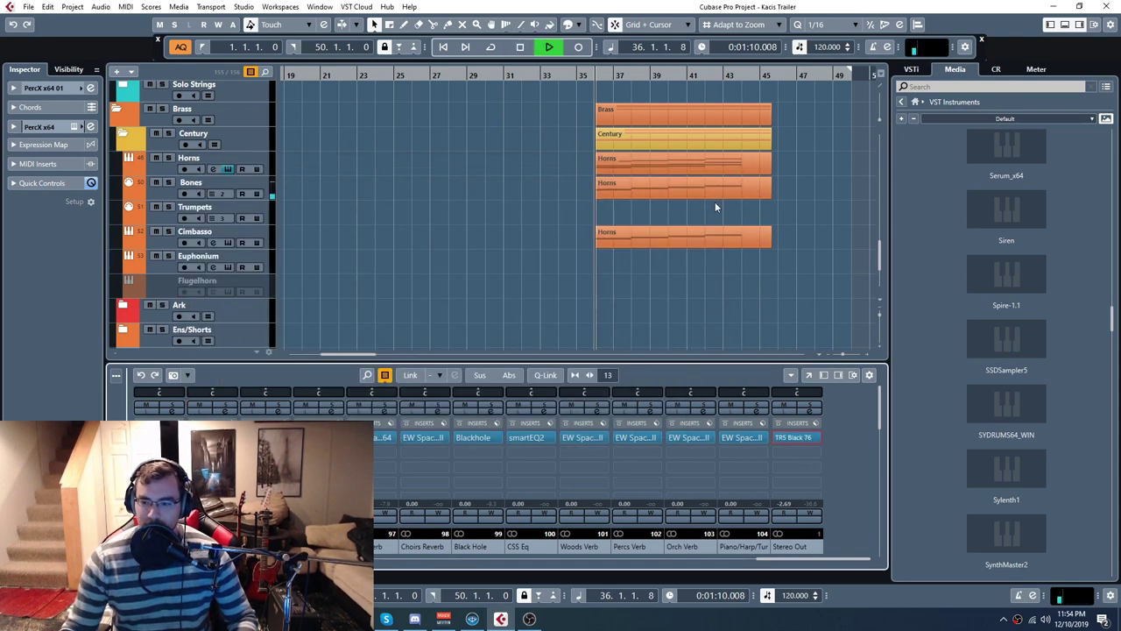
pyautogui.click(520, 48)
pyautogui.moveTo(366, 353); pyautogui.dragTo(381, 354)
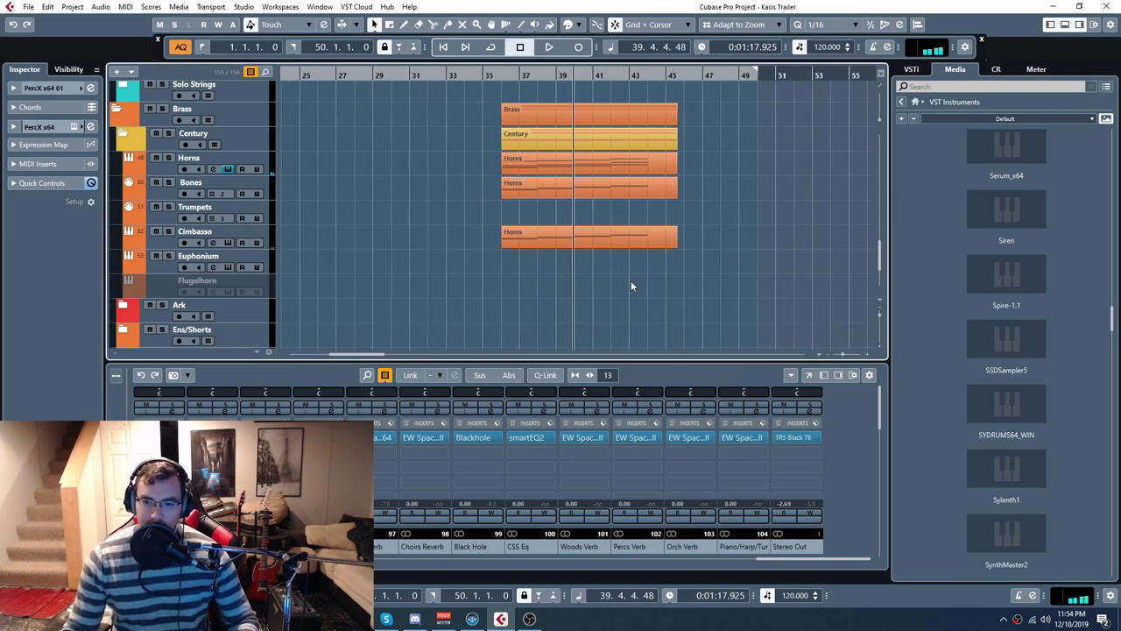
# Put the project cursor back at bar 36 and look over the brass parts in bars 36–45
pyautogui.scroll(-2, 613, 267)
pyautogui.scroll(5, 630, 273)
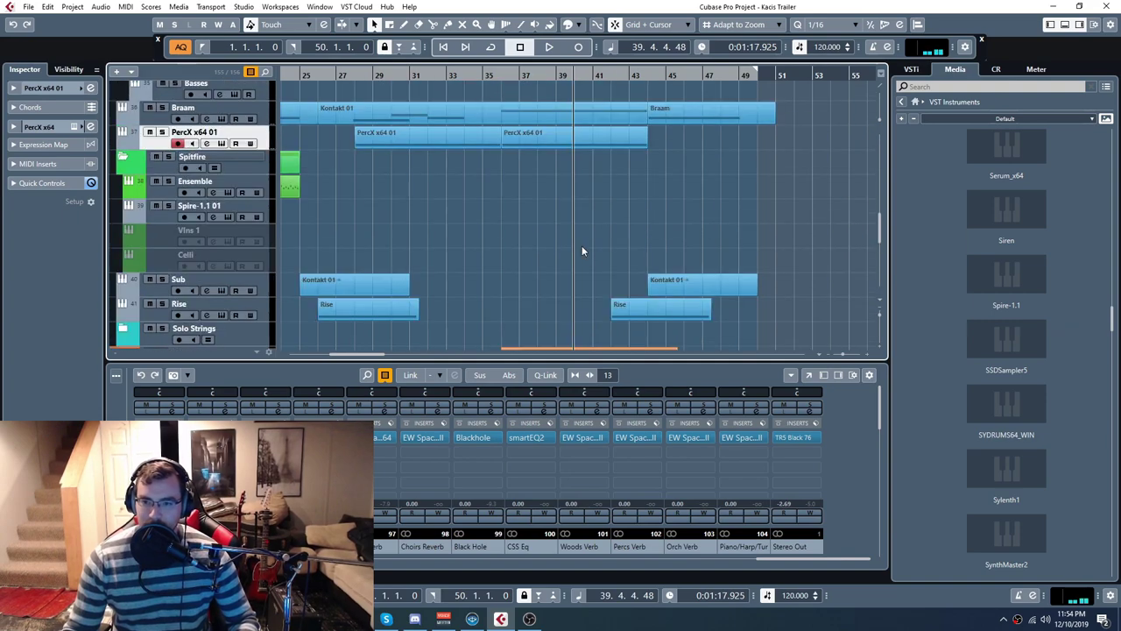
pyautogui.click(508, 77)
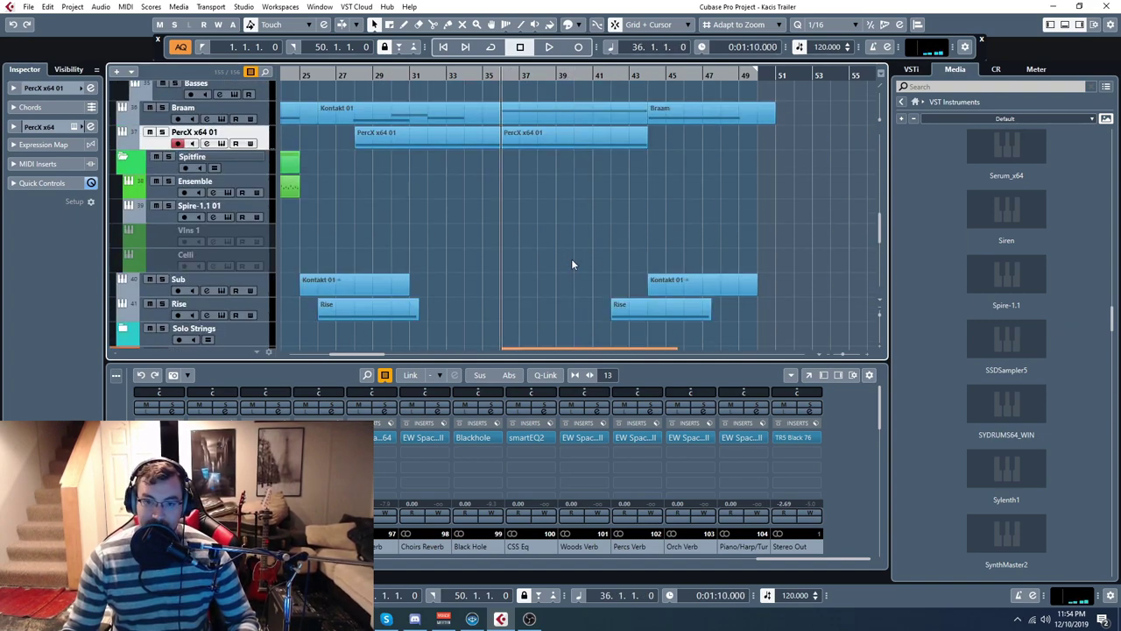
pyautogui.scroll(6, 578, 184)
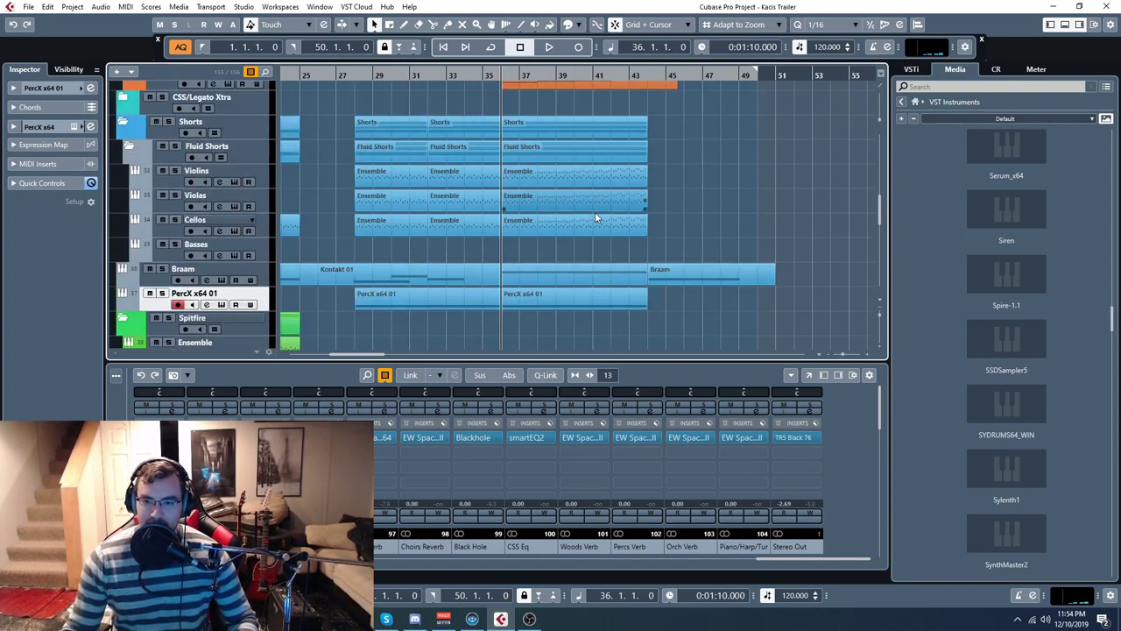
pyautogui.scroll(3, 595, 211)
pyautogui.scroll(-2, 578, 190)
pyautogui.scroll(4, 621, 199)
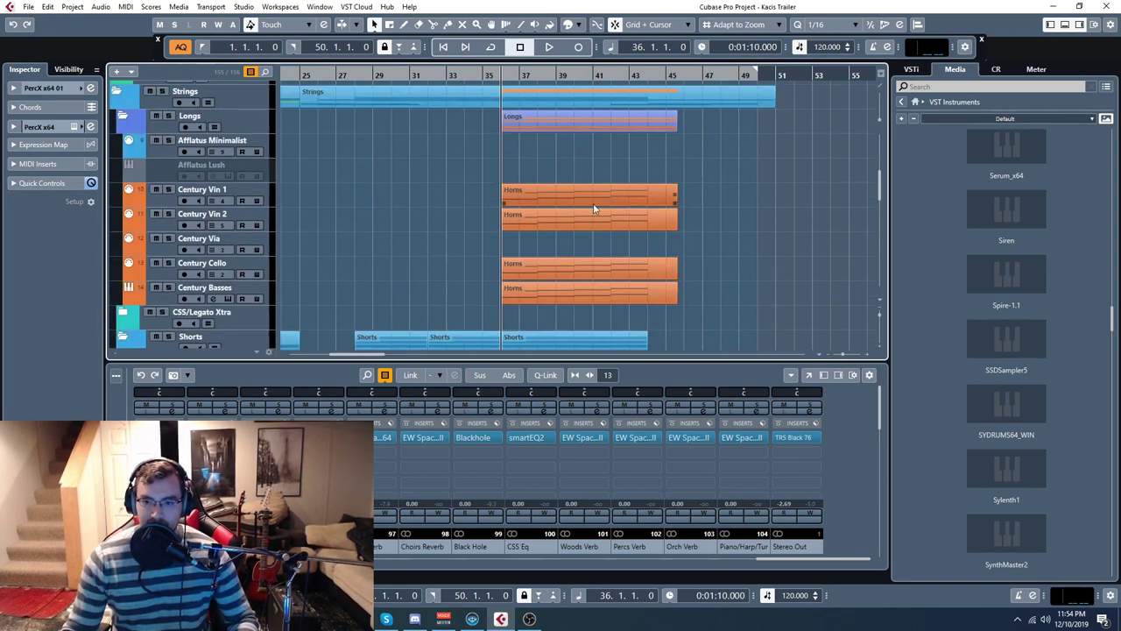
pyautogui.scroll(-4, 689, 333)
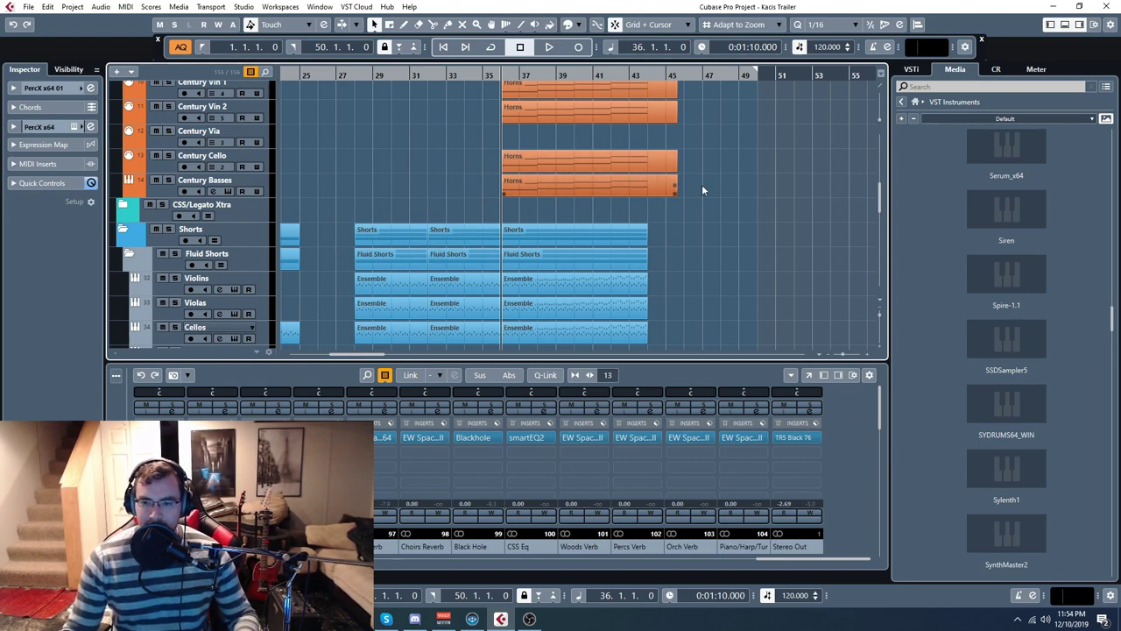
pyautogui.scroll(-10, 712, 190)
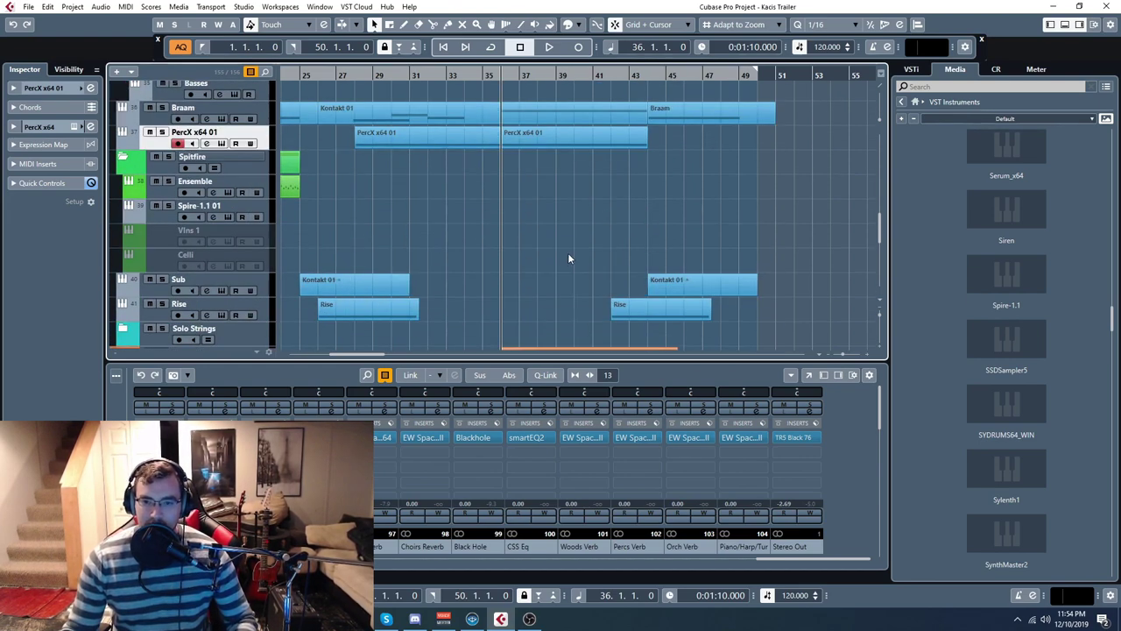
pyautogui.scroll(-10, 567, 255)
pyautogui.scroll(8, 561, 254)
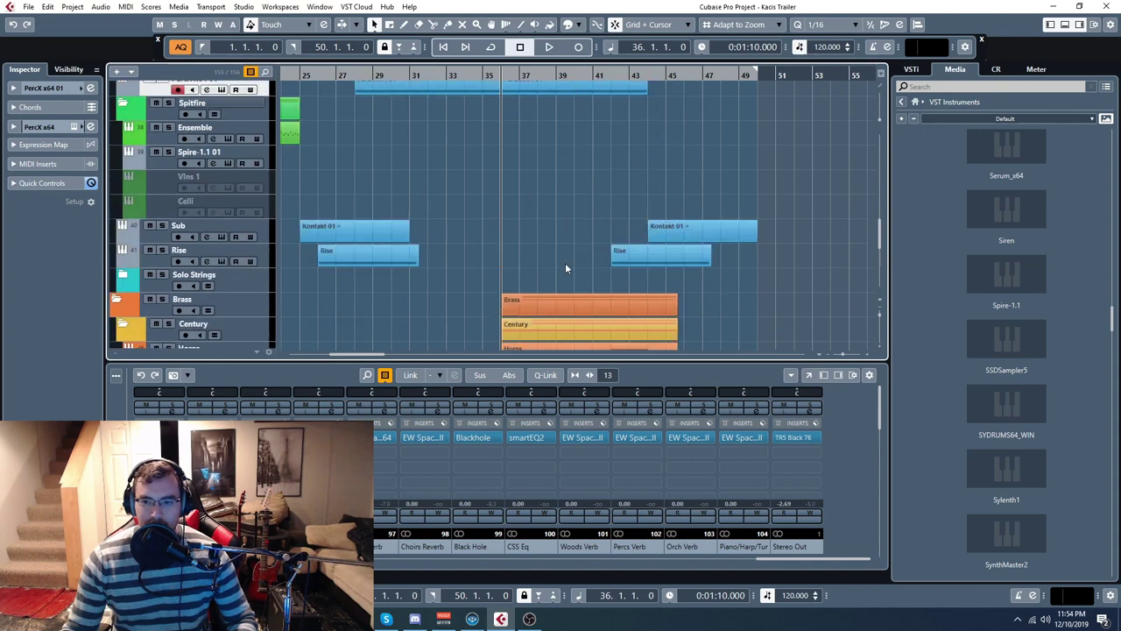
pyautogui.scroll(-5, 564, 263)
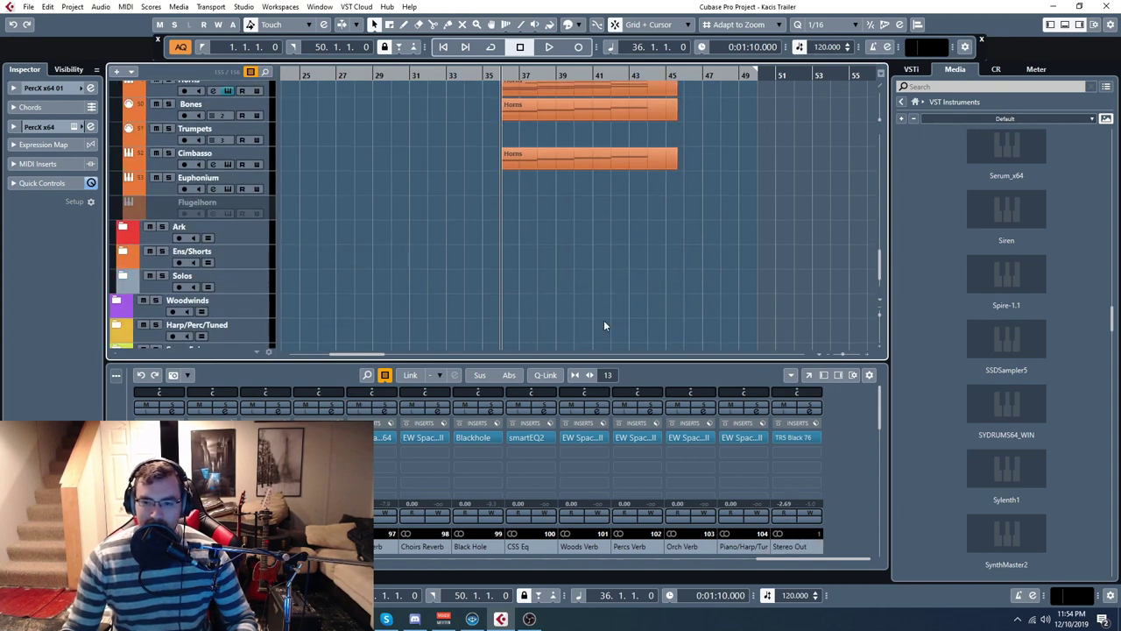
pyautogui.scroll(-1, 708, 260)
pyautogui.scroll(1, 708, 260)
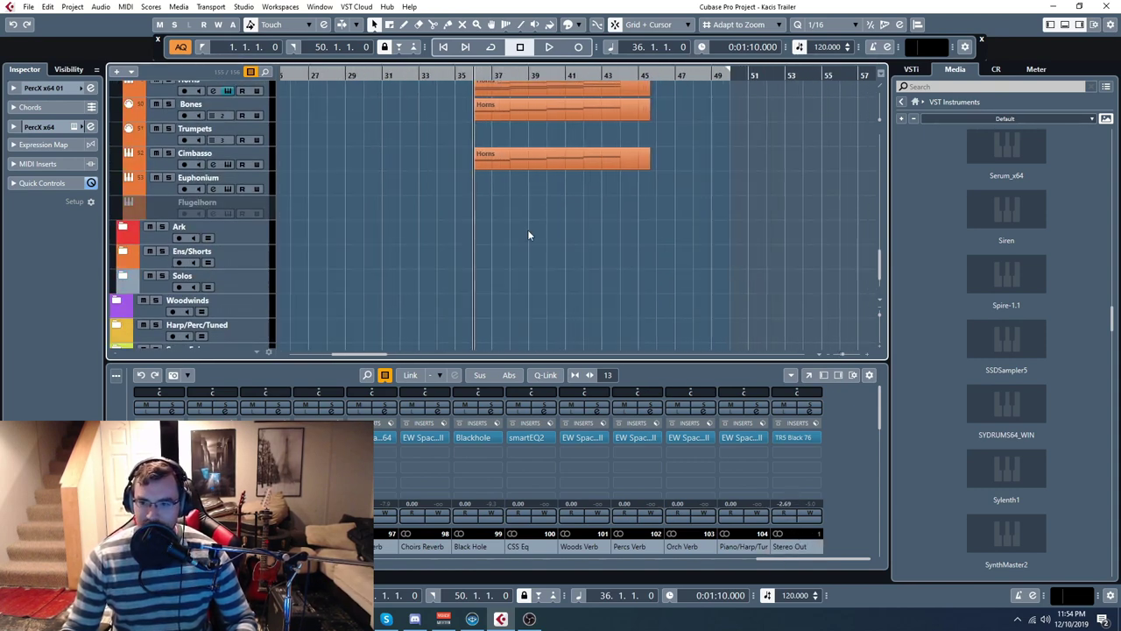
pyautogui.scroll(3, 505, 210)
pyautogui.scroll(3, 507, 211)
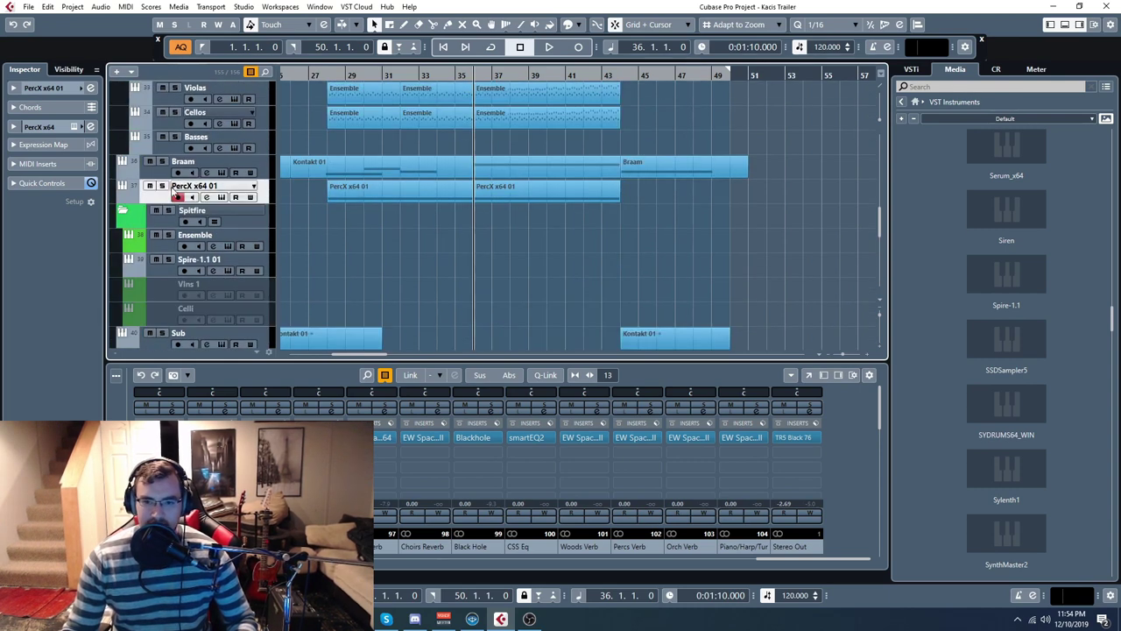
# Solo PercX x64 01, play it from bar 28, then stop
pyautogui.click(162, 186)
pyautogui.click(329, 77)
pyautogui.press('space')
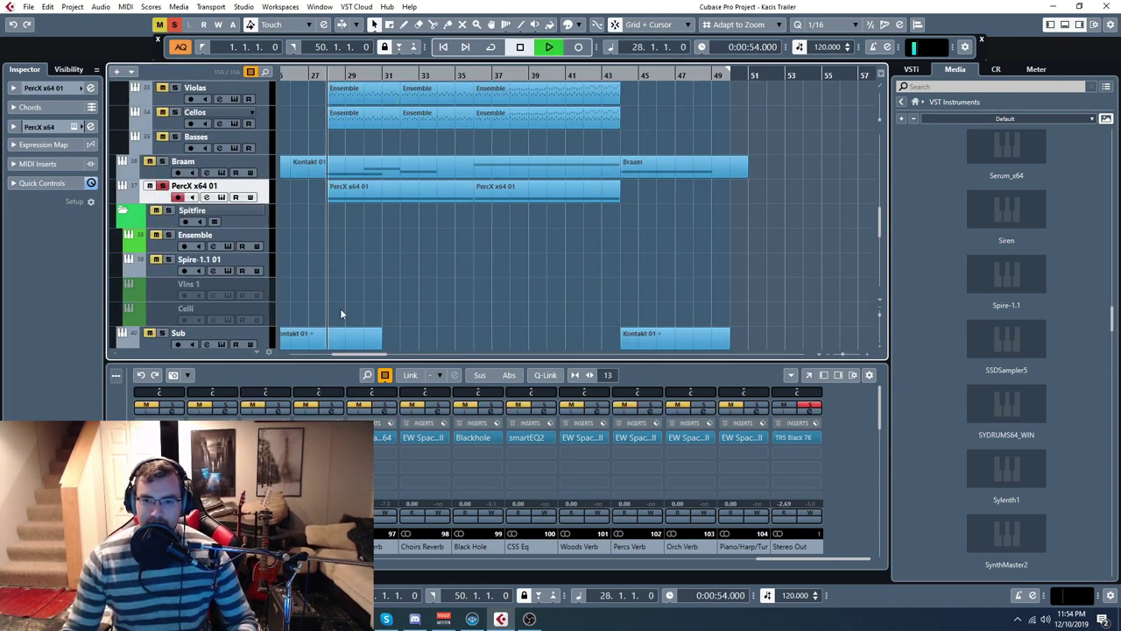
pyautogui.click(167, 171)
pyautogui.click(162, 198)
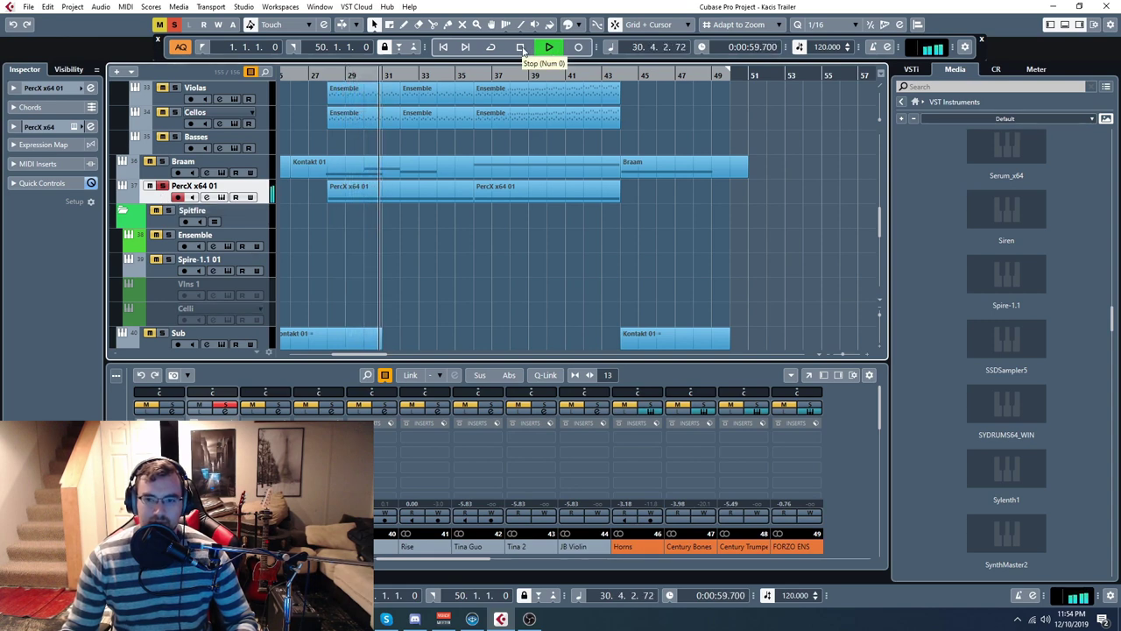
pyautogui.click(520, 47)
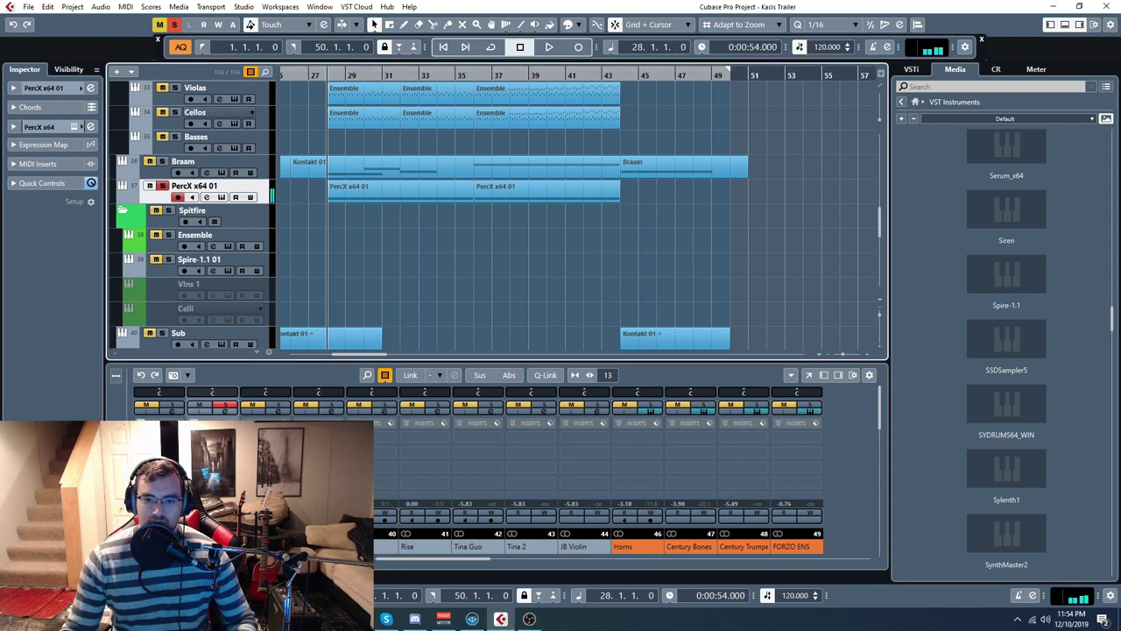
# Check the PercX x64 01 Black 76 'Drum Comp' limiter, close it, and replay the percussion
pyautogui.click(212, 423)
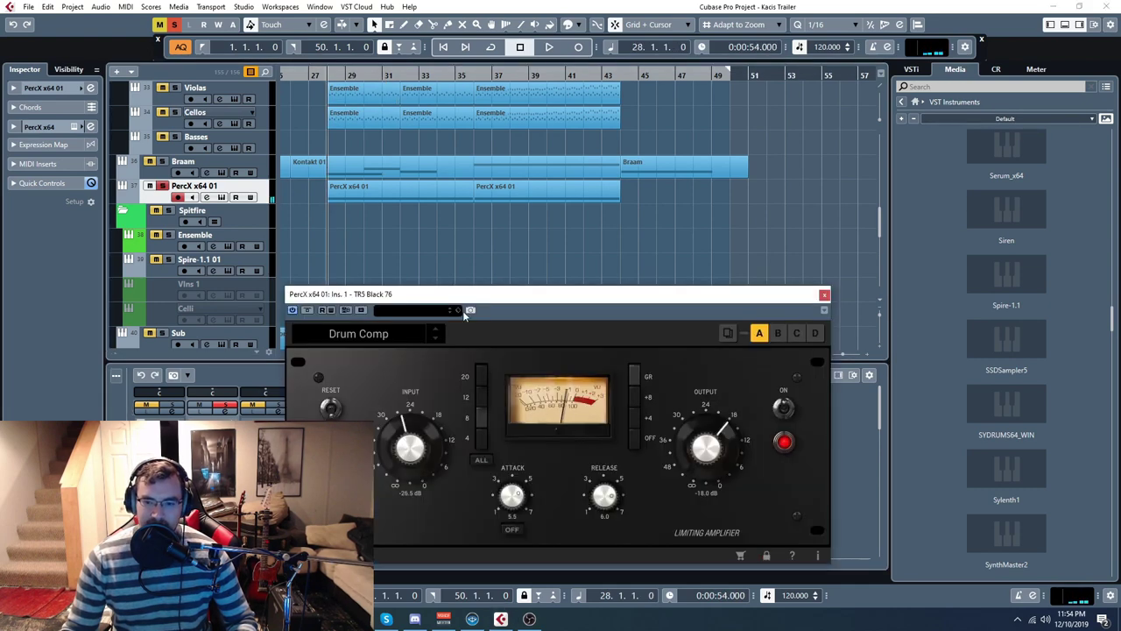
pyautogui.moveTo(431, 312); pyautogui.dragTo(424, 260)
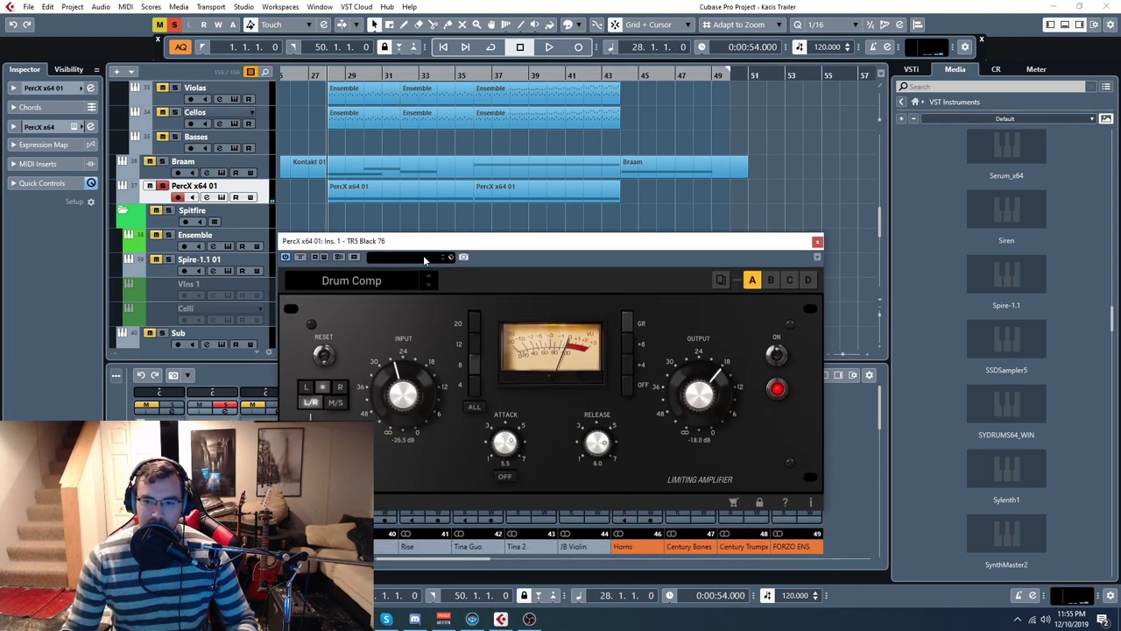
pyautogui.click(817, 242)
pyautogui.press('space')
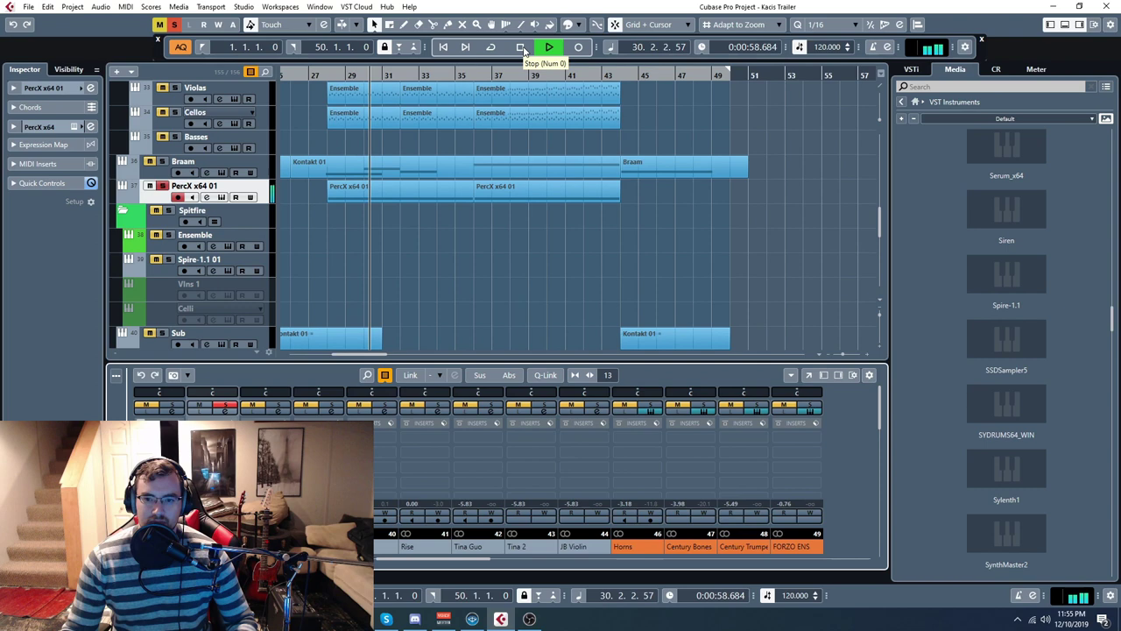
# Restart the soloed percussion from bar 28 and stop around bar 32
pyautogui.click(524, 49)
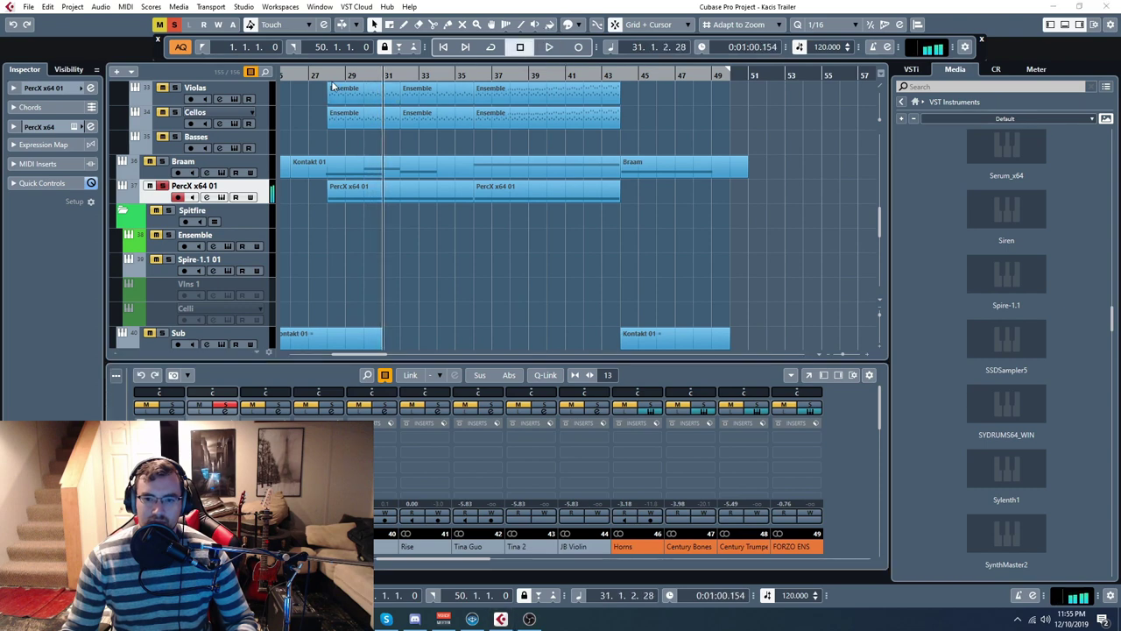
pyautogui.click(326, 76)
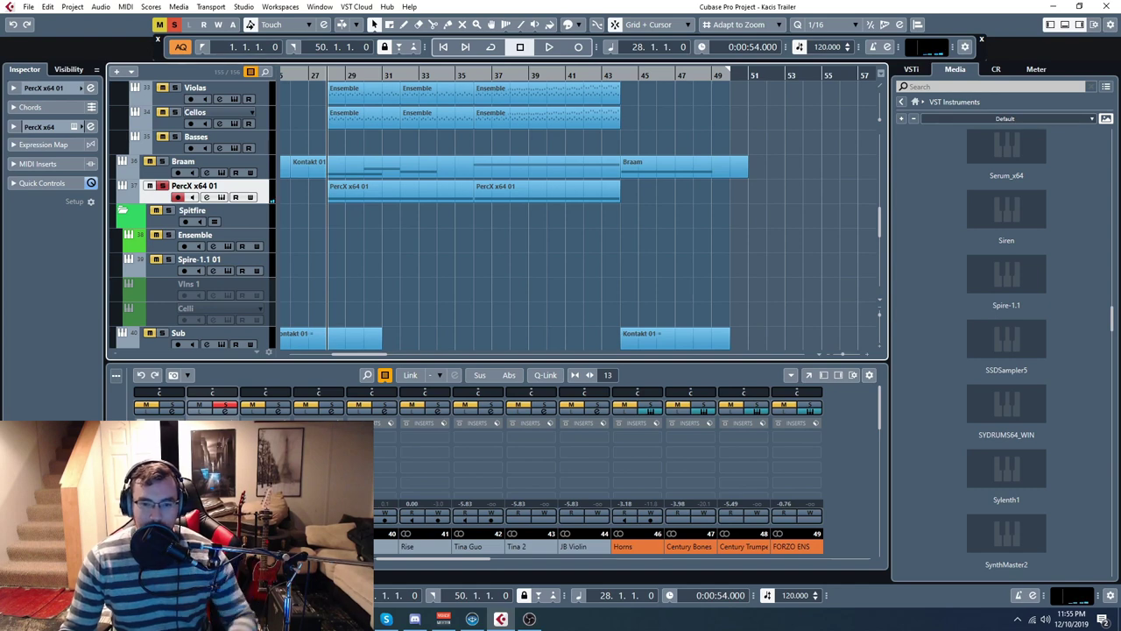
pyautogui.press('space')
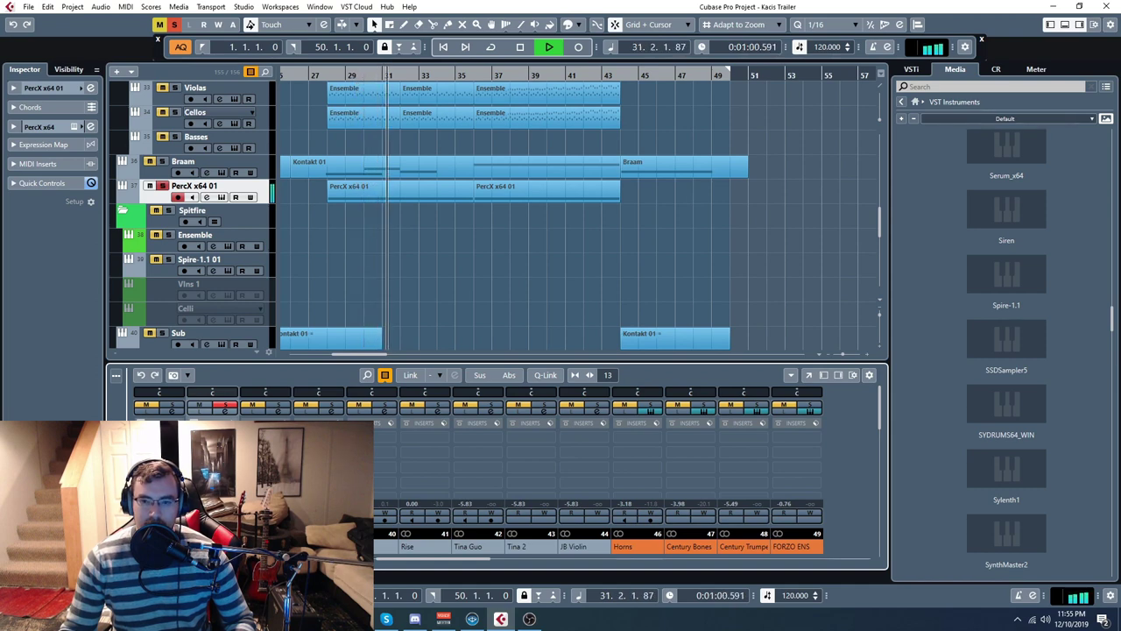
pyautogui.press('space')
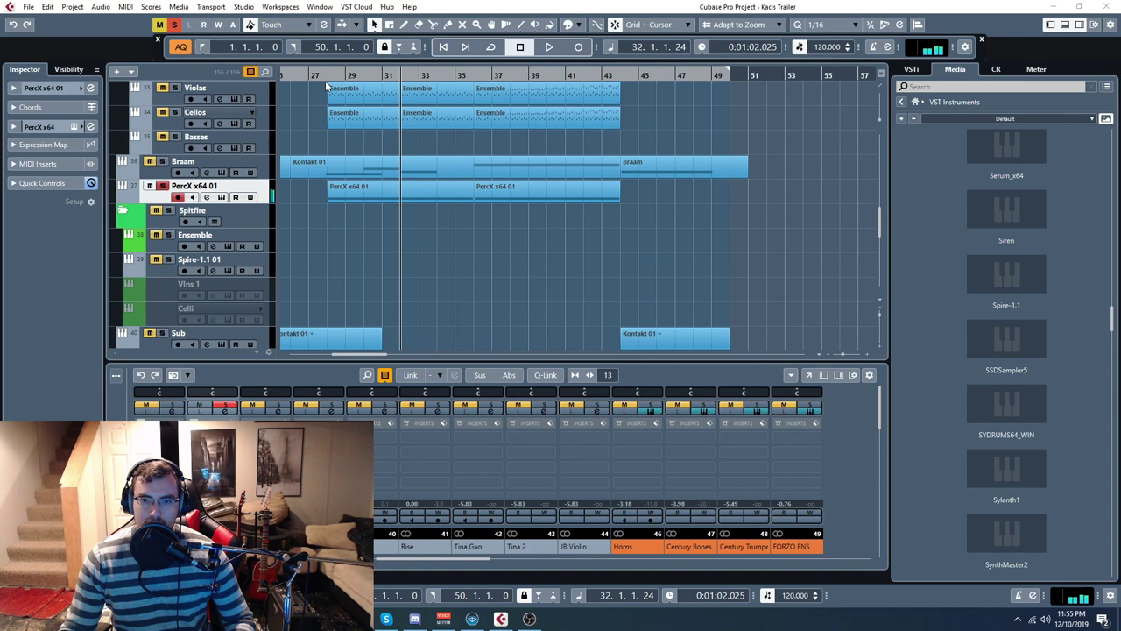
# Play the percussion from bar 28 once more, stopping at 33.1.1.69
pyautogui.click(326, 76)
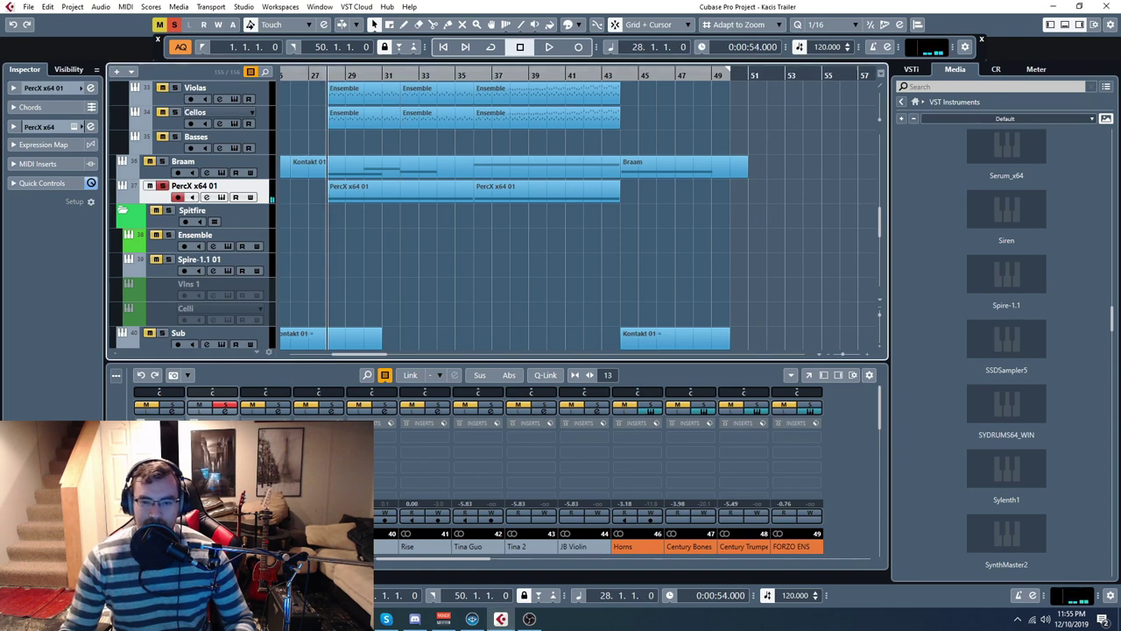
pyautogui.press('space')
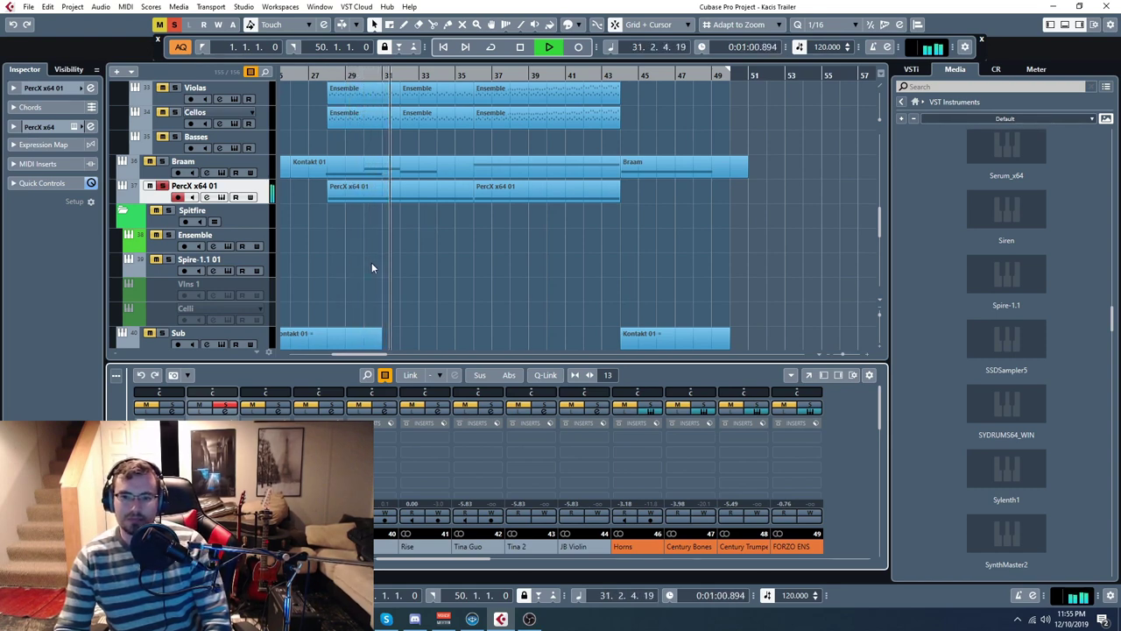
pyautogui.scroll(3, 371, 262)
pyautogui.scroll(-5, 371, 263)
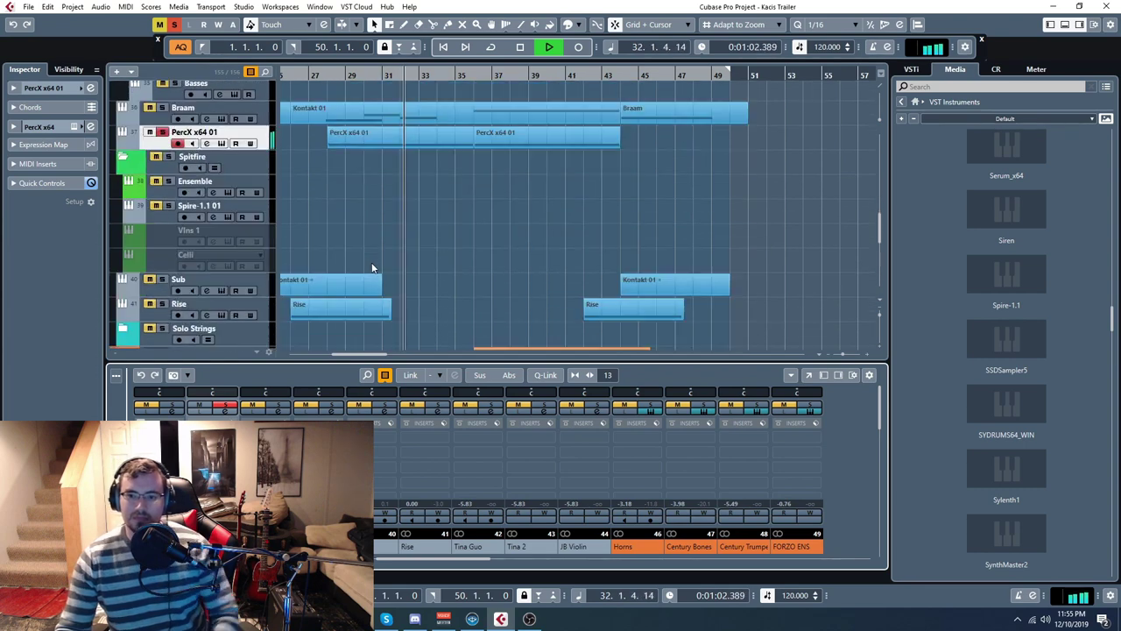
pyautogui.click(520, 46)
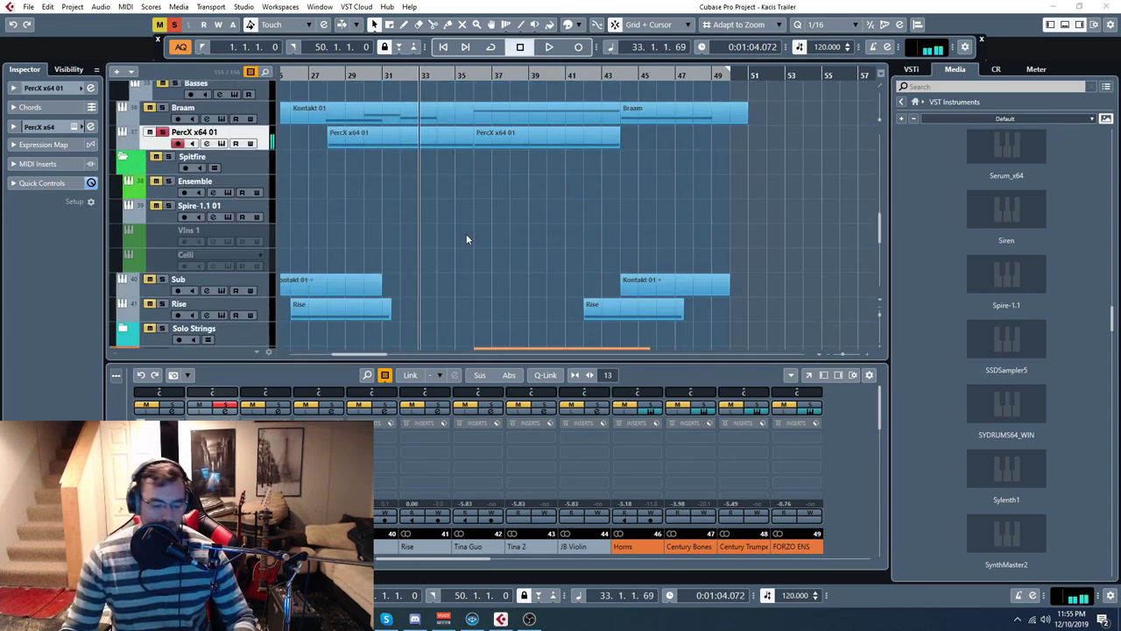
# Undo to restore the Spitfire and Ensemble parts and return the playhead to bar 28
pyautogui.hotkey('ctrl', 'z')
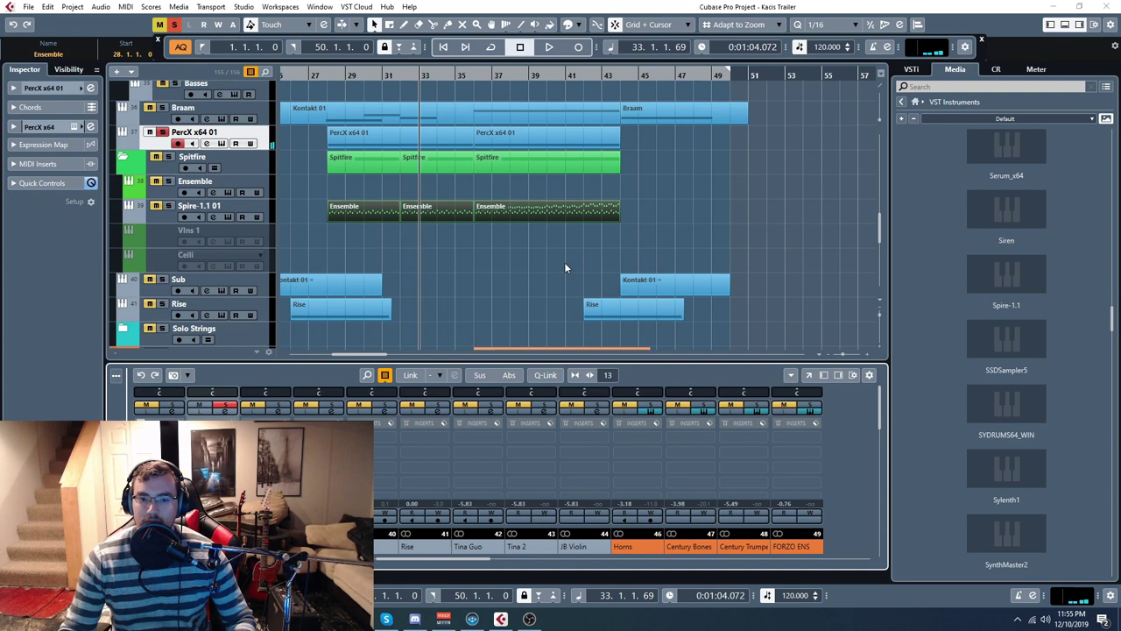
pyautogui.moveTo(603, 250); pyautogui.dragTo(356, 221)
pyautogui.scroll(3, 367, 228)
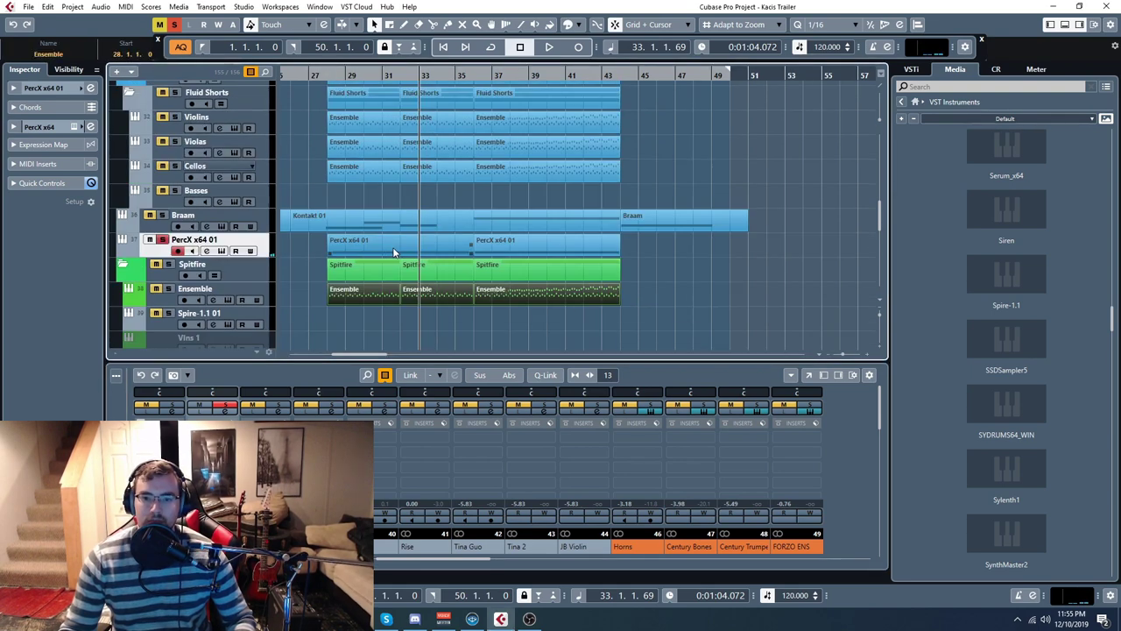
pyautogui.click(331, 75)
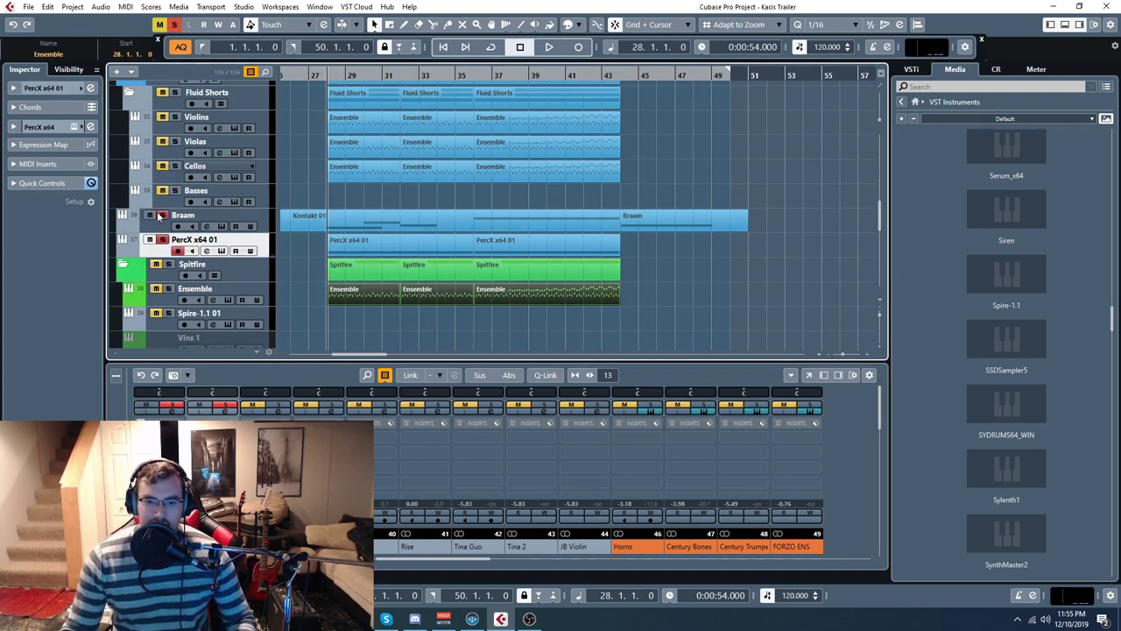
# Scroll up to the Hit and Darwin tracks and solo them
pyautogui.scroll(2, 318, 215)
pyautogui.scroll(4, 292, 216)
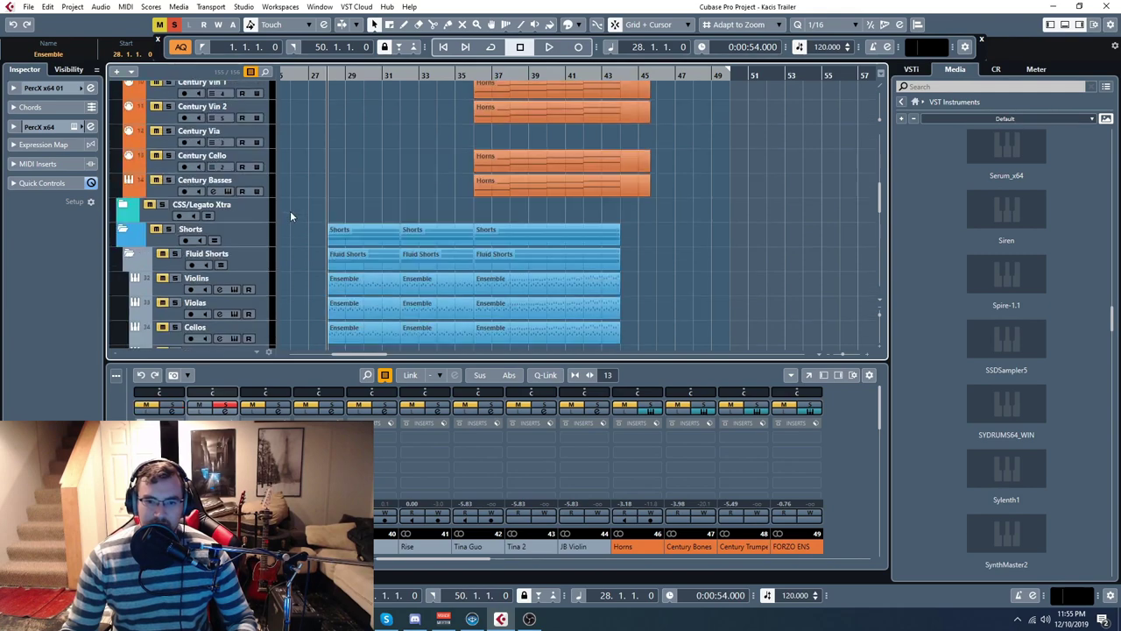
pyautogui.scroll(-4, 341, 210)
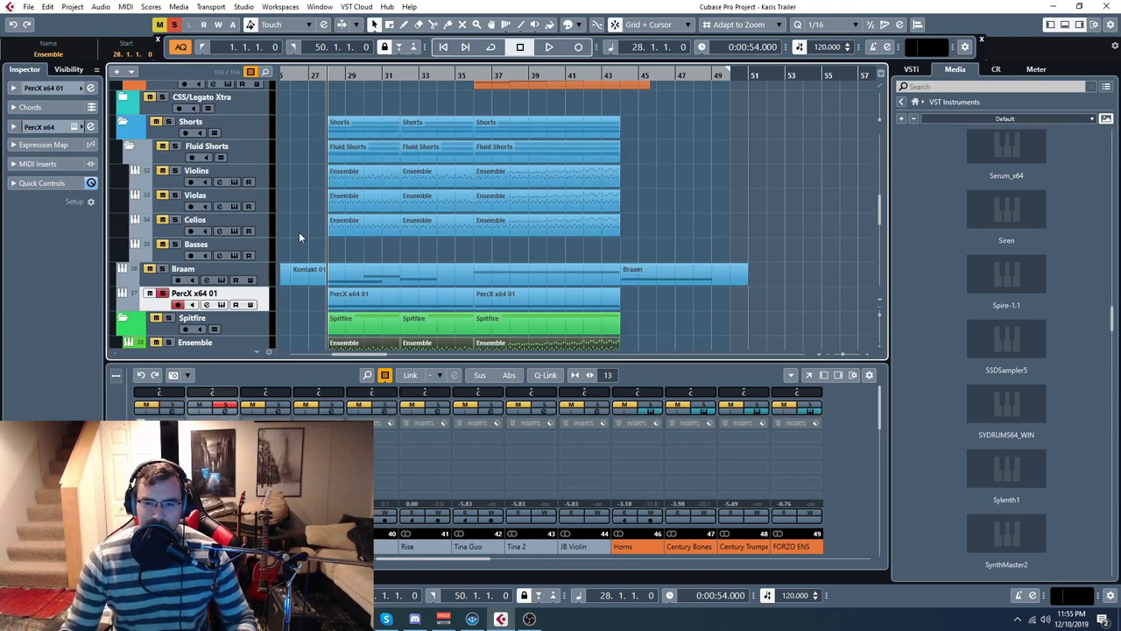
pyautogui.scroll(-4, 299, 235)
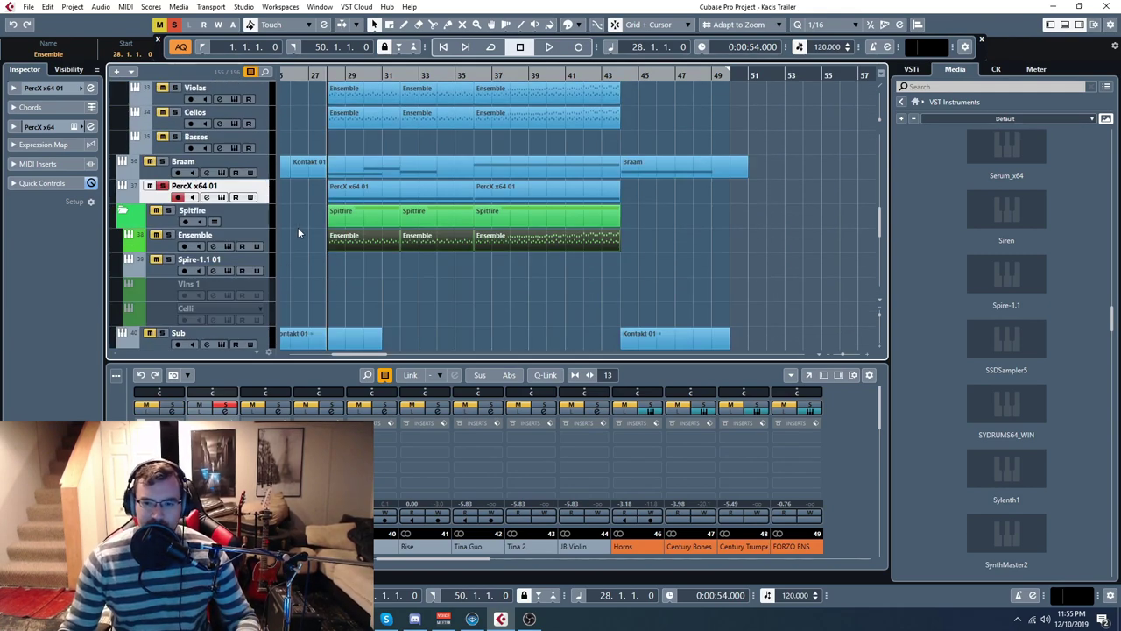
pyautogui.scroll(2, 297, 227)
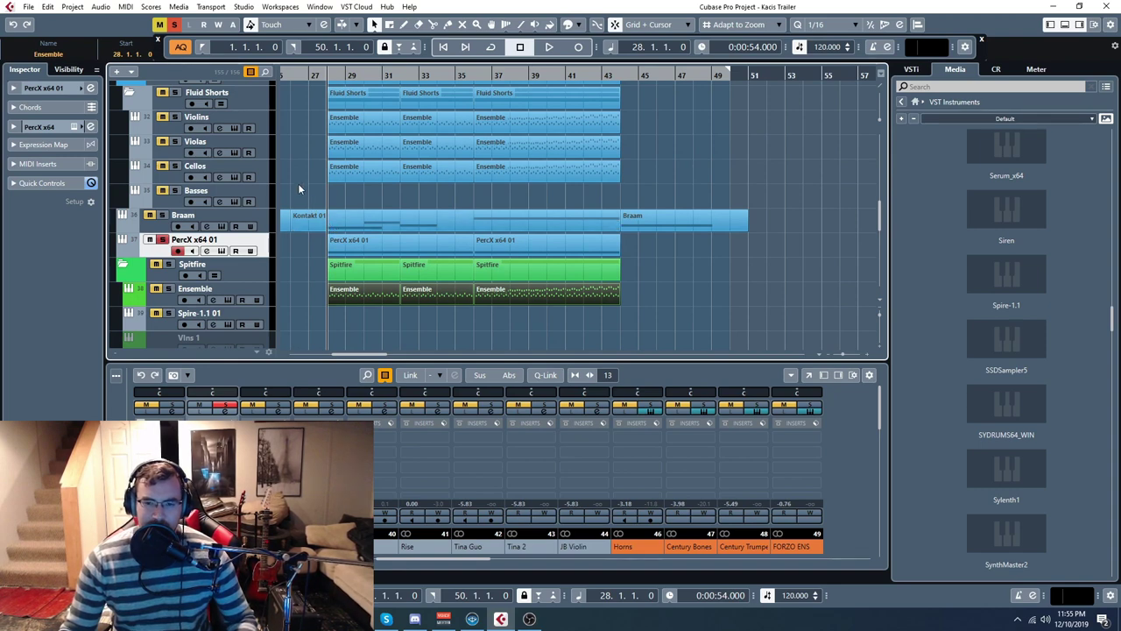
pyautogui.scroll(2, 310, 188)
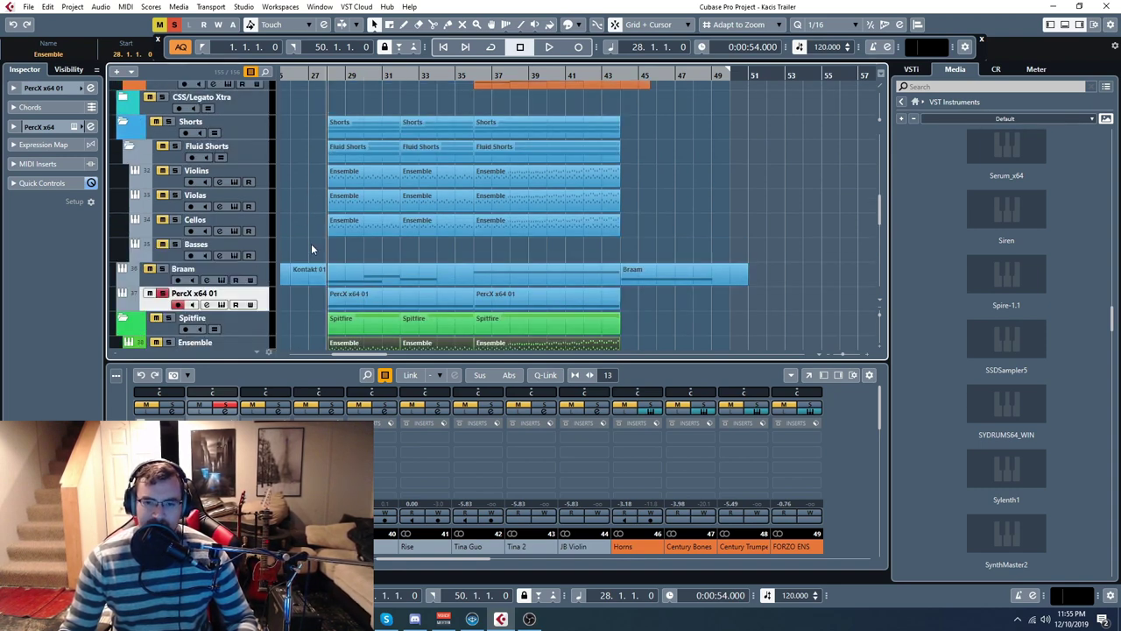
pyautogui.scroll(2, 311, 249)
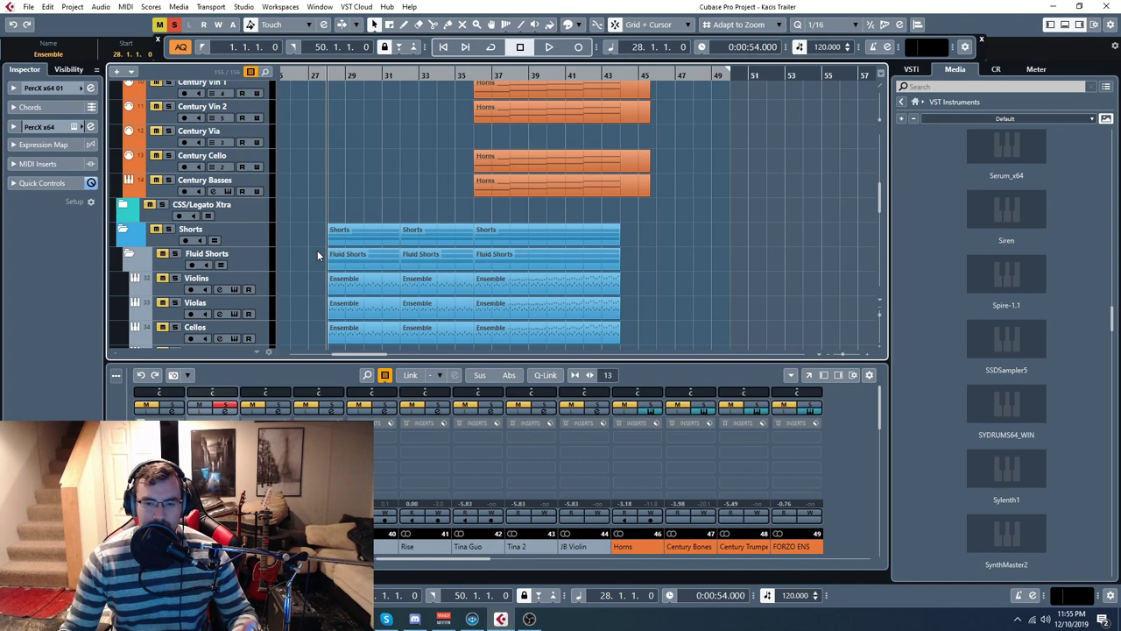
pyautogui.scroll(-2, 318, 246)
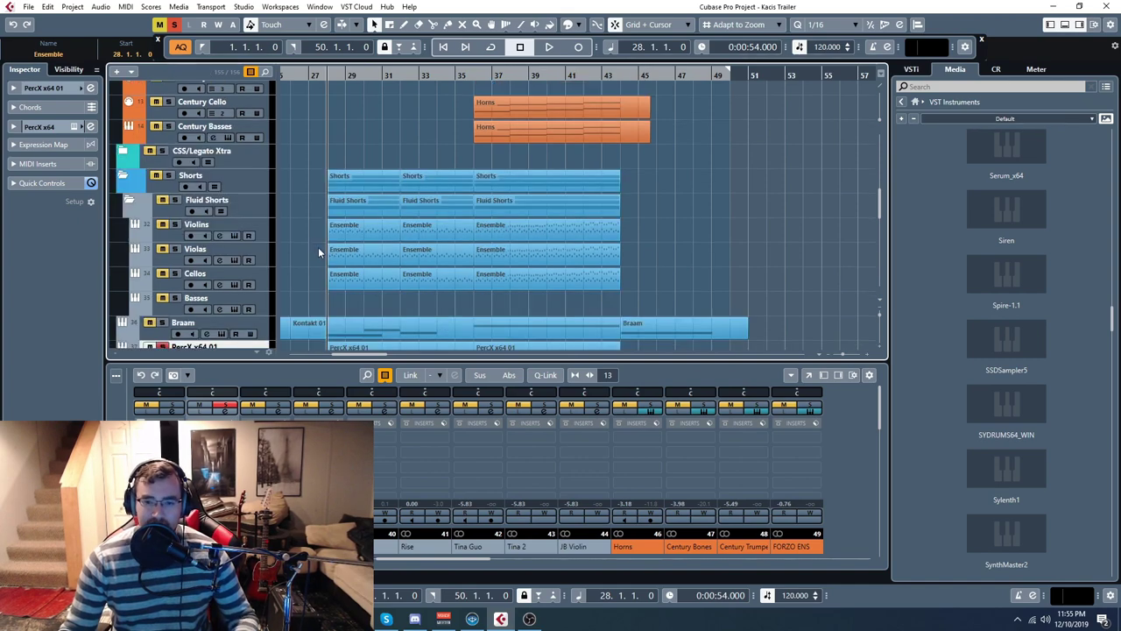
pyautogui.scroll(8, 318, 248)
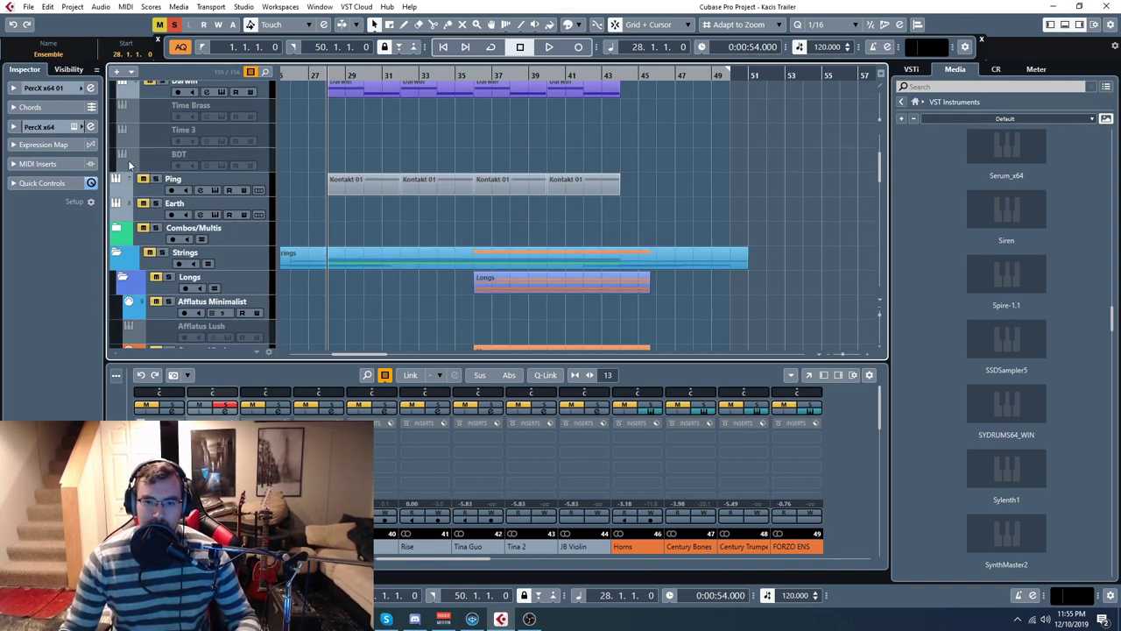
pyautogui.click(159, 179)
pyautogui.scroll(2, 375, 257)
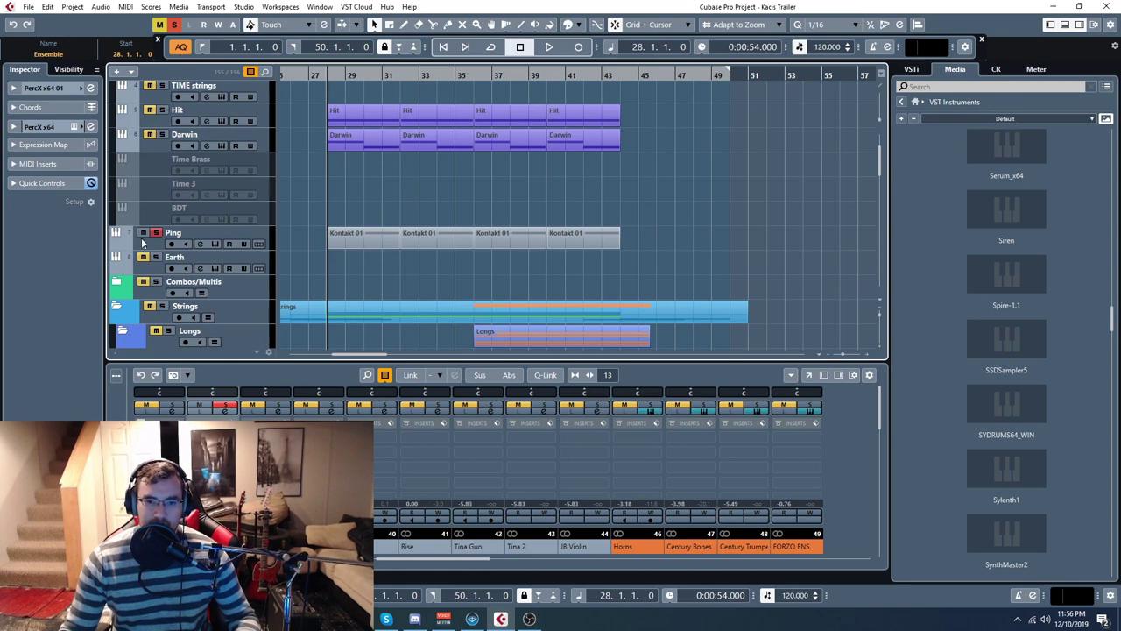
# Select the Hit track and play it briefly from bar 28
pyautogui.click(162, 122)
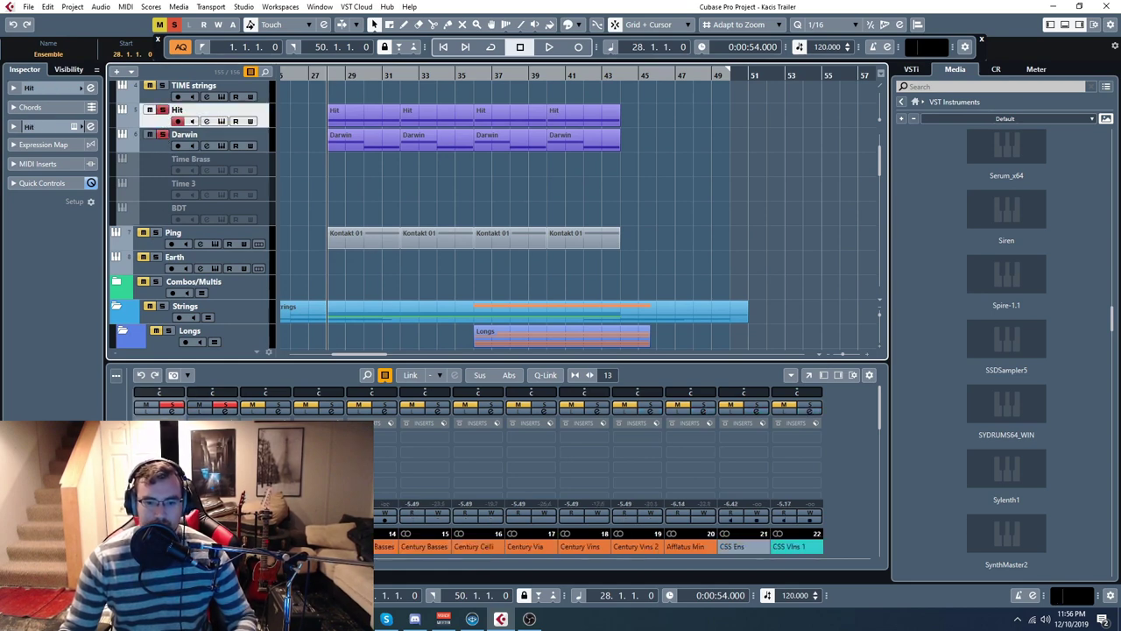
pyautogui.press('space')
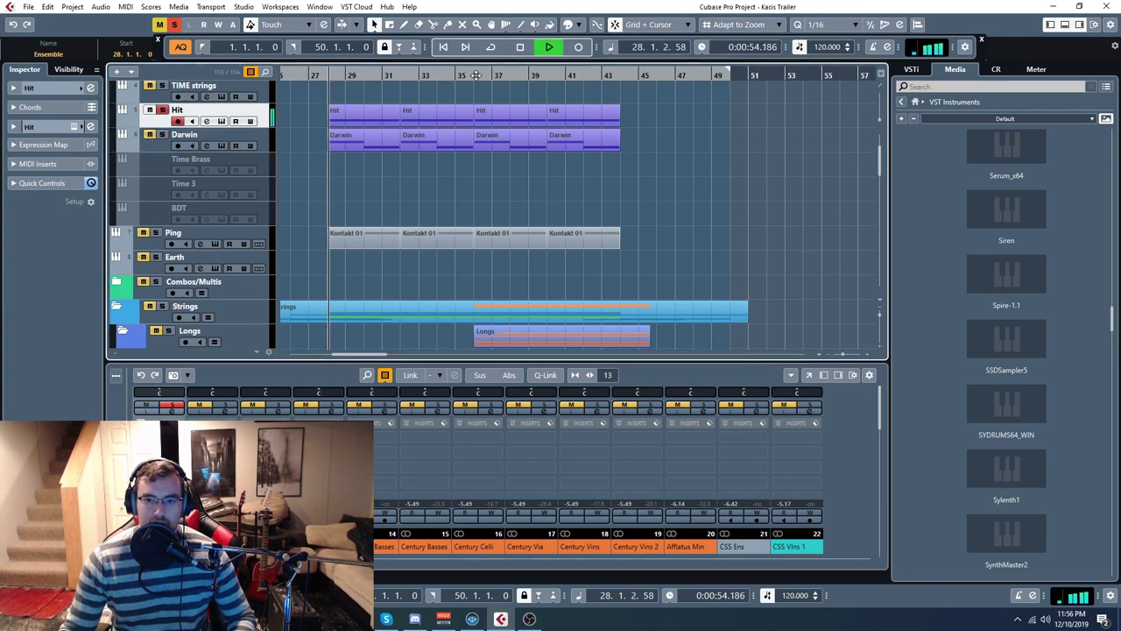
pyautogui.click(520, 48)
pyautogui.scroll(-10, 186, 341)
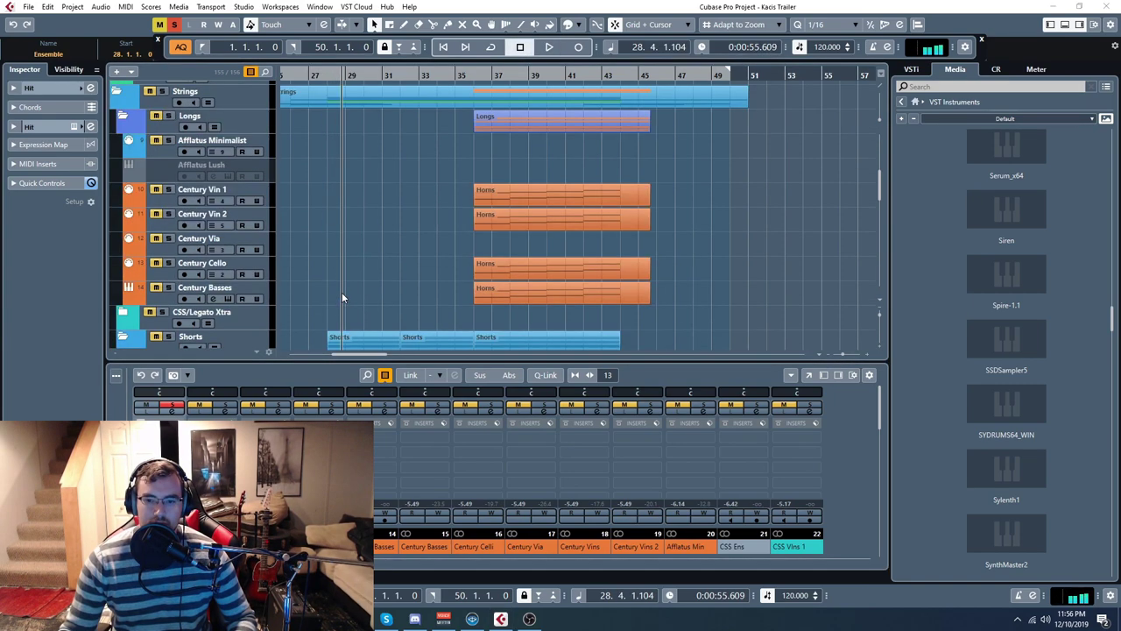
pyautogui.scroll(10, 186, 341)
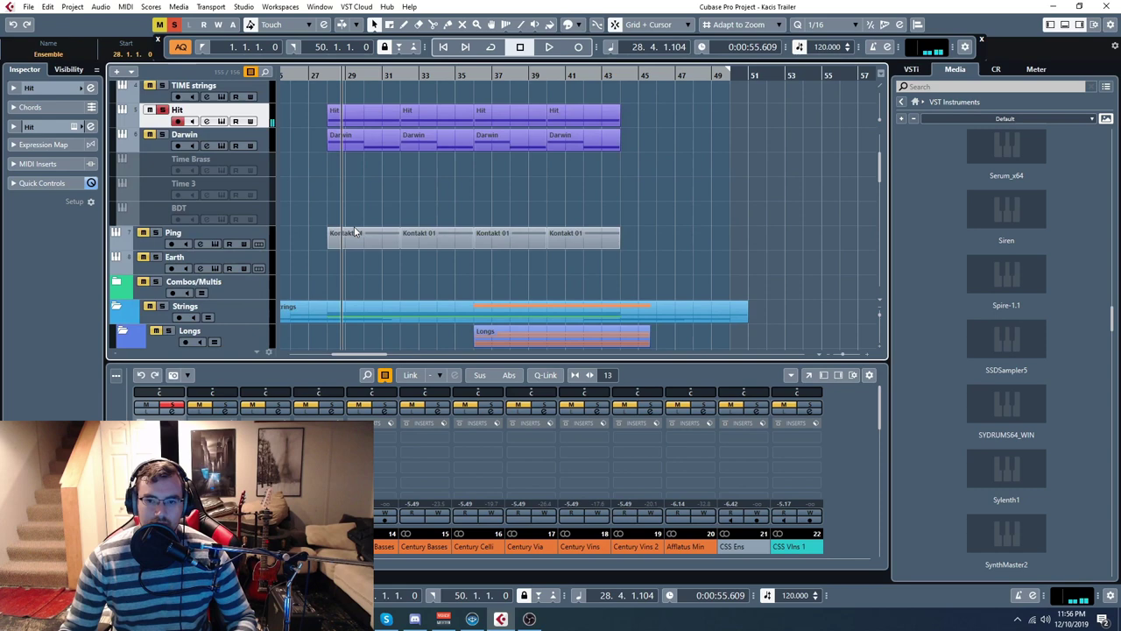
# Replay the soloed Hit and Darwin parts from bar 28 twice, ending at 28.1.1.0
pyautogui.click(326, 77)
pyautogui.click(328, 77)
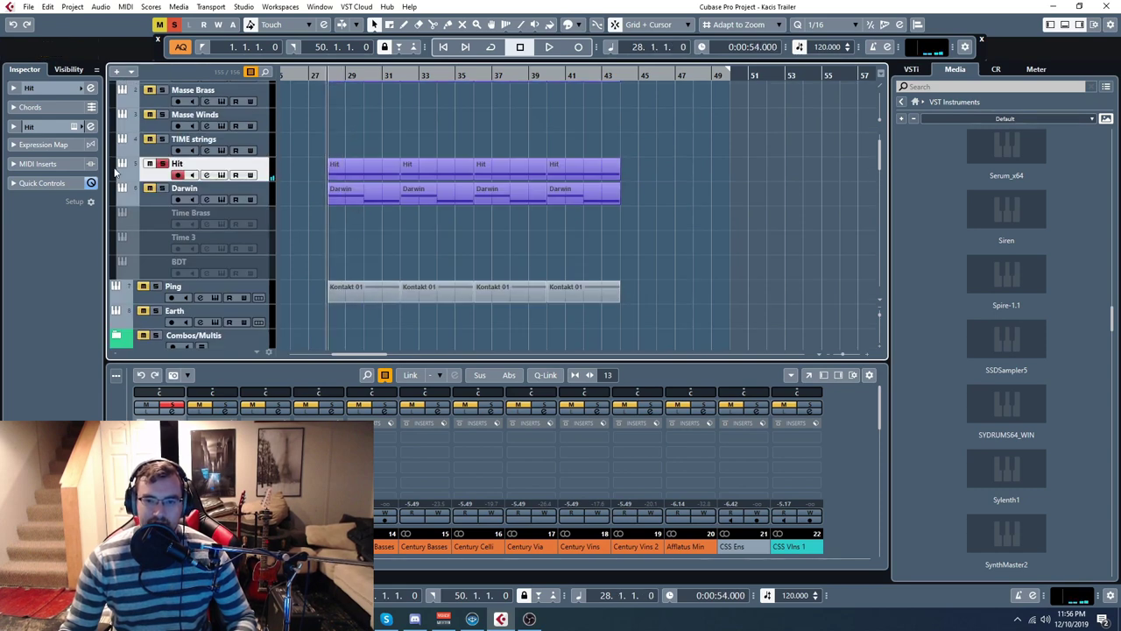
pyautogui.press('space')
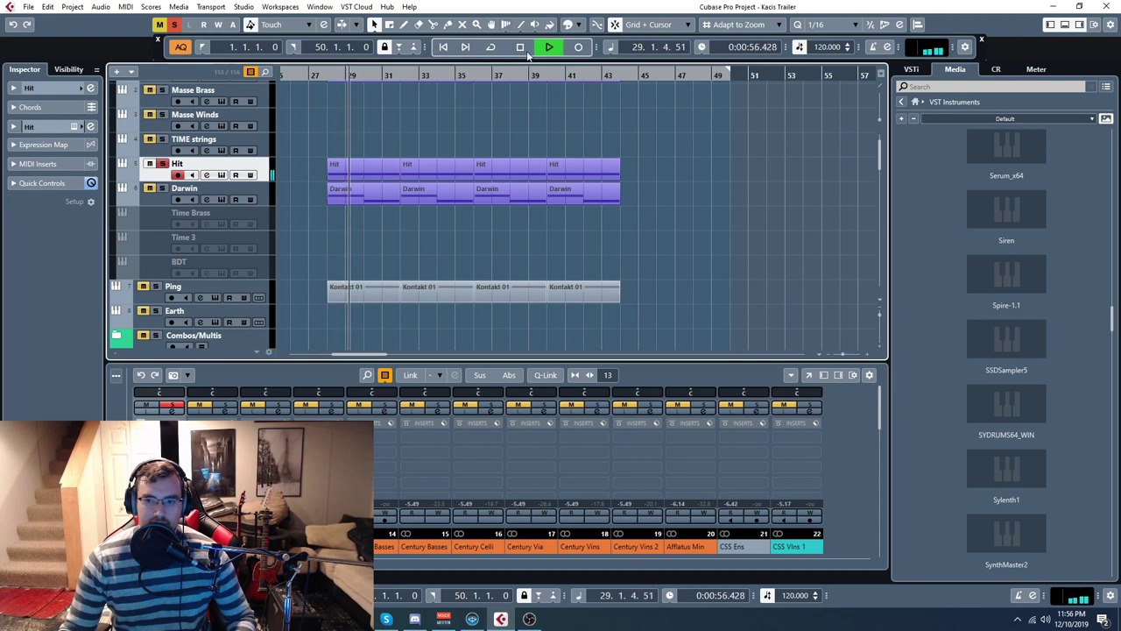
pyautogui.press('space')
pyautogui.click(329, 77)
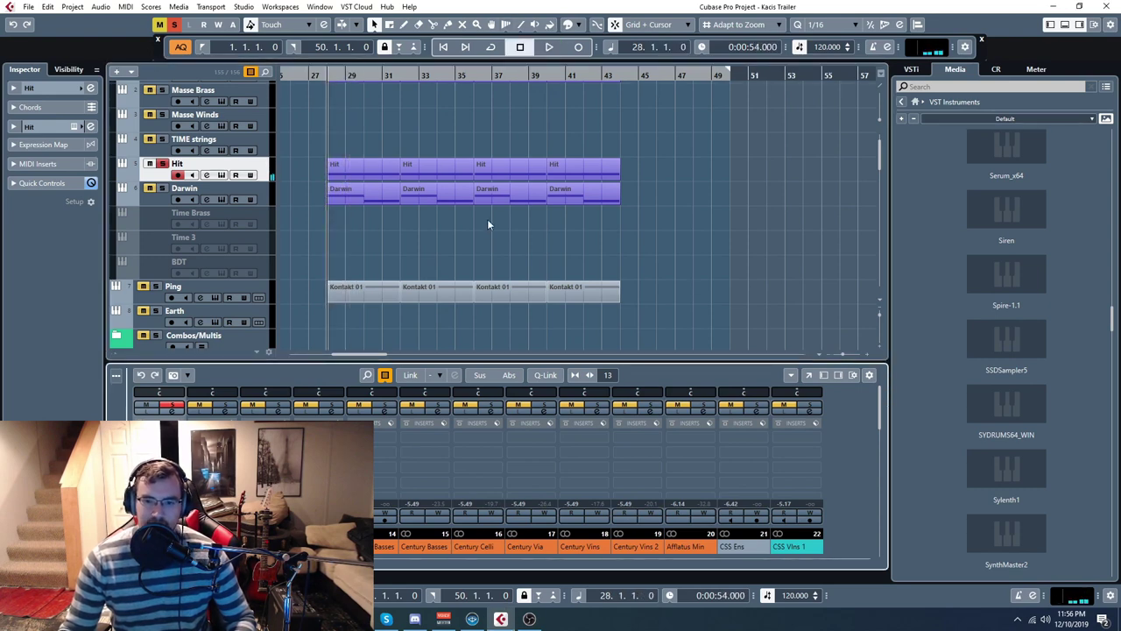
pyautogui.press('space')
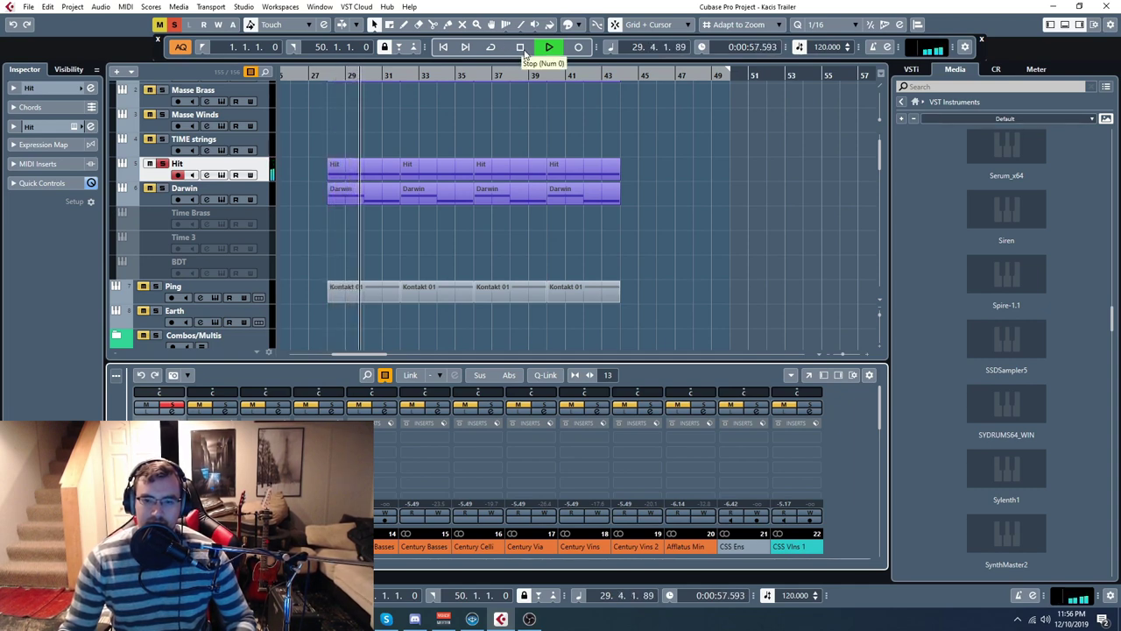
pyautogui.click(524, 52)
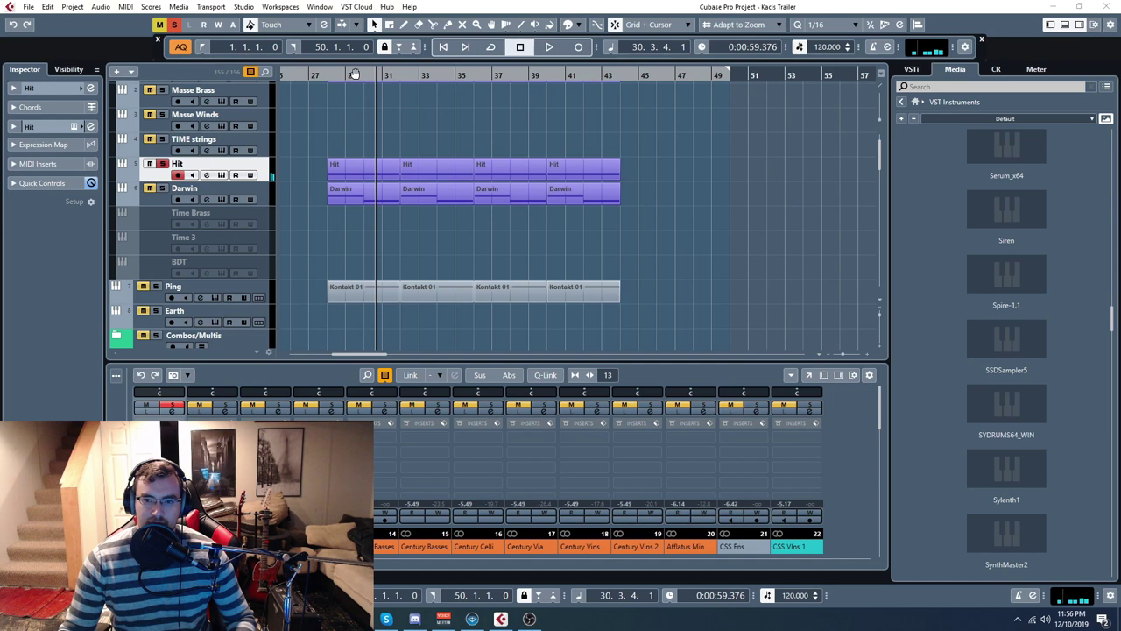
pyautogui.moveTo(329, 76); pyautogui.dragTo(322, 91)
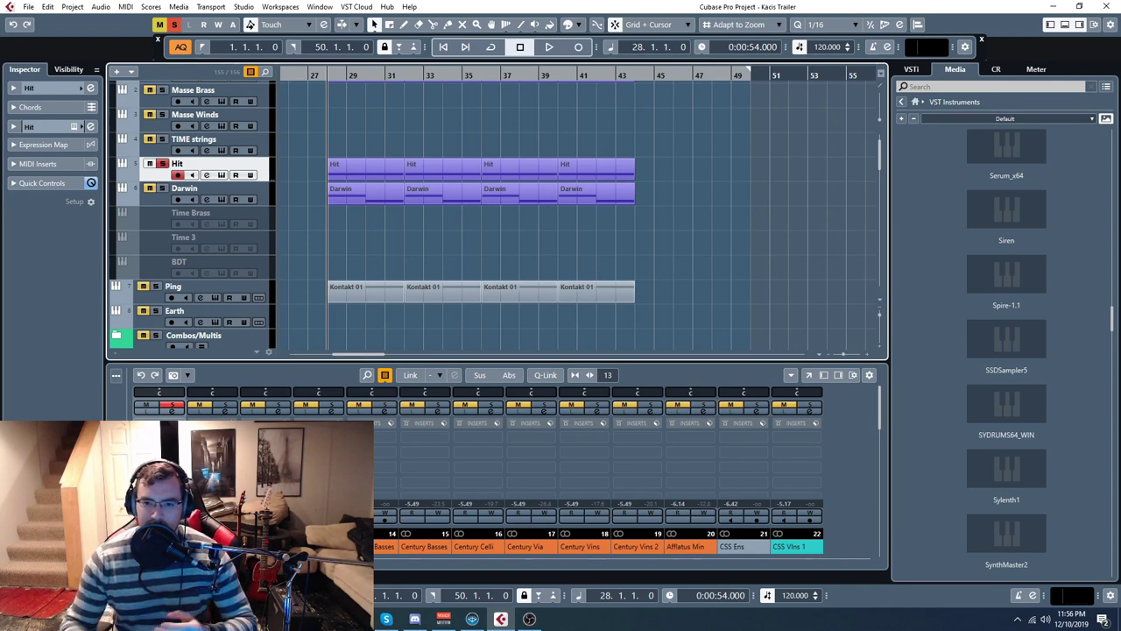
# Load T-RackS Black 76 into the Hit track's insert slot 1 and browse its presets without choosing one
pyautogui.moveTo(361, 356)
pyautogui.mouseDown()
pyautogui.moveTo(352, 355)
pyautogui.moveTo(366, 354)
pyautogui.mouseUp()
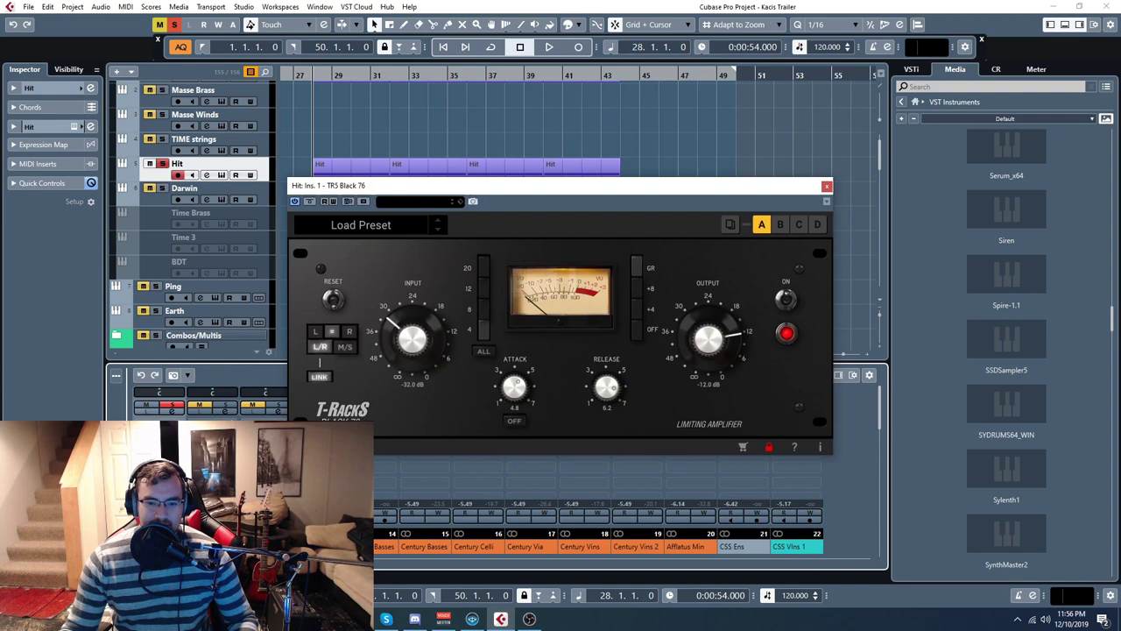
pyautogui.moveTo(663, 190); pyautogui.dragTo(659, 89)
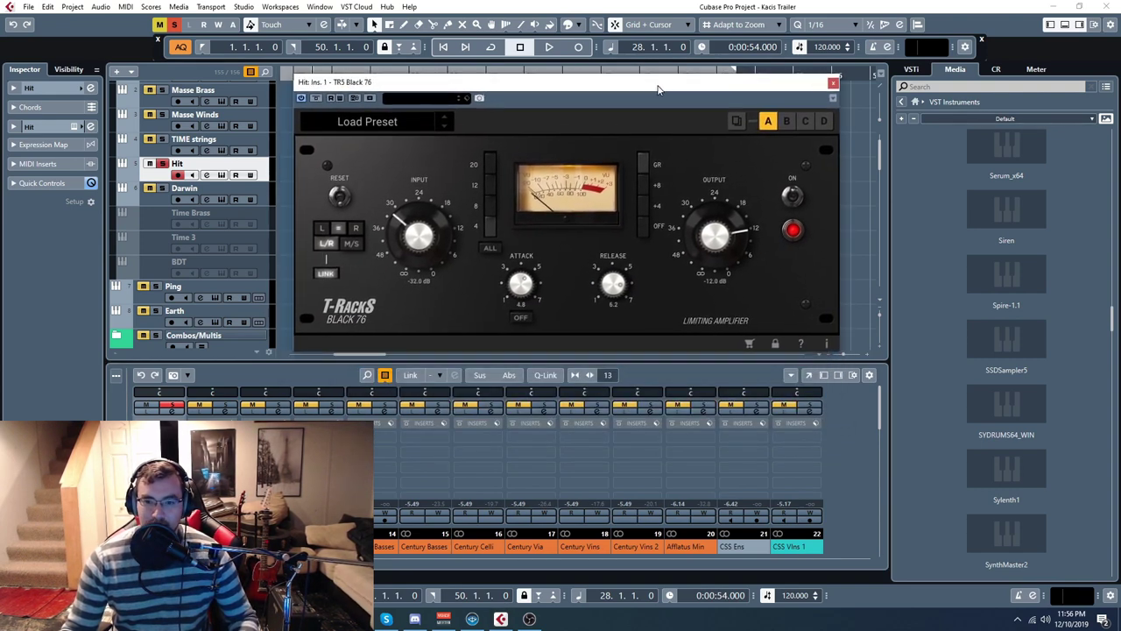
pyautogui.click(441, 126)
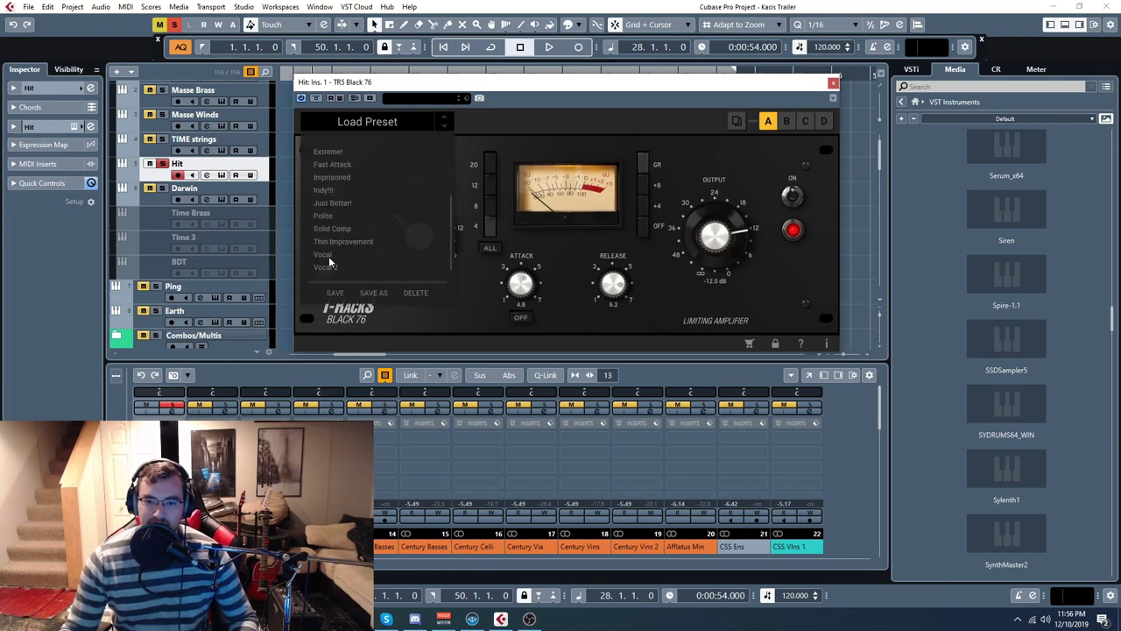
pyautogui.scroll(2, 330, 261)
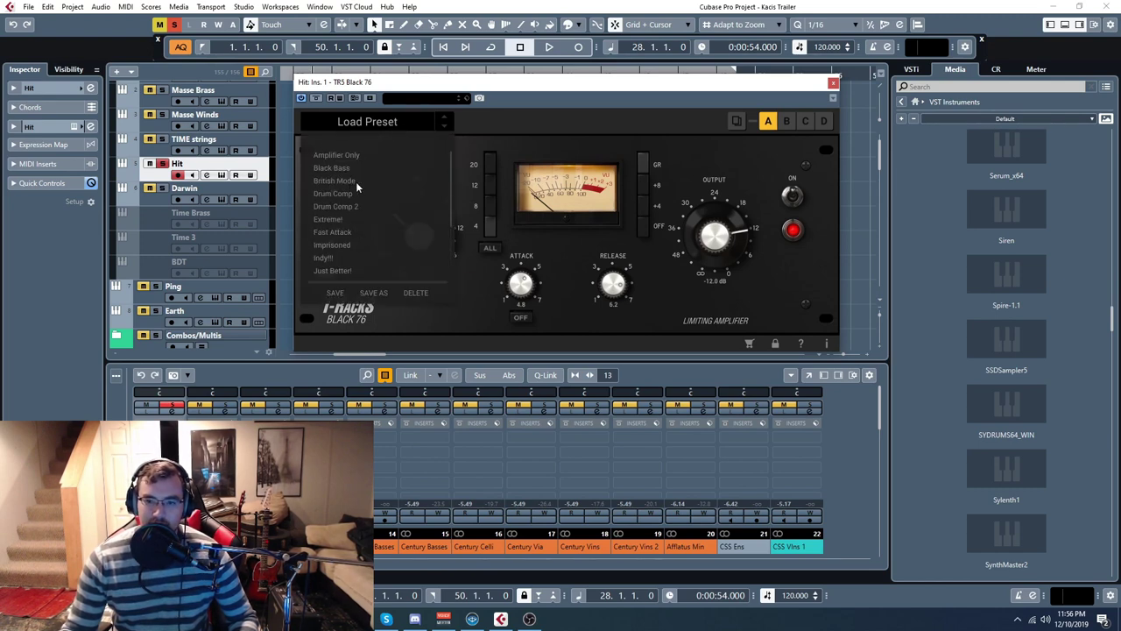
pyautogui.click(565, 85)
pyautogui.moveTo(566, 85)
pyautogui.mouseDown()
pyautogui.moveTo(545, 84)
pyautogui.moveTo(591, 84)
pyautogui.moveTo(577, 80)
pyautogui.mouseUp()
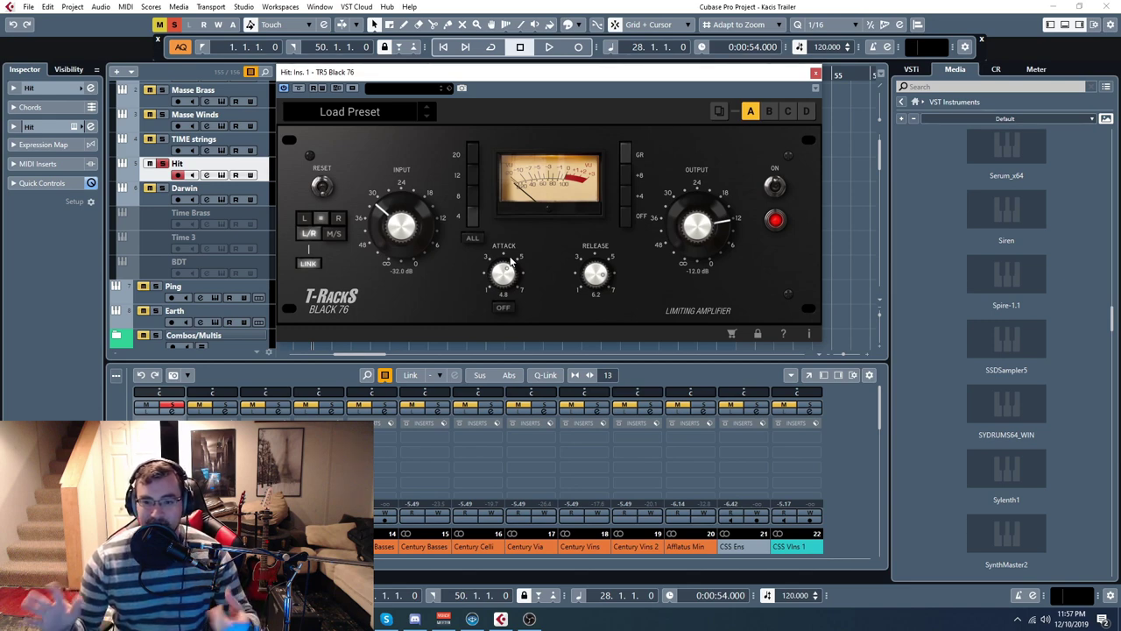
pyautogui.moveTo(574, 82); pyautogui.dragTo(560, 91)
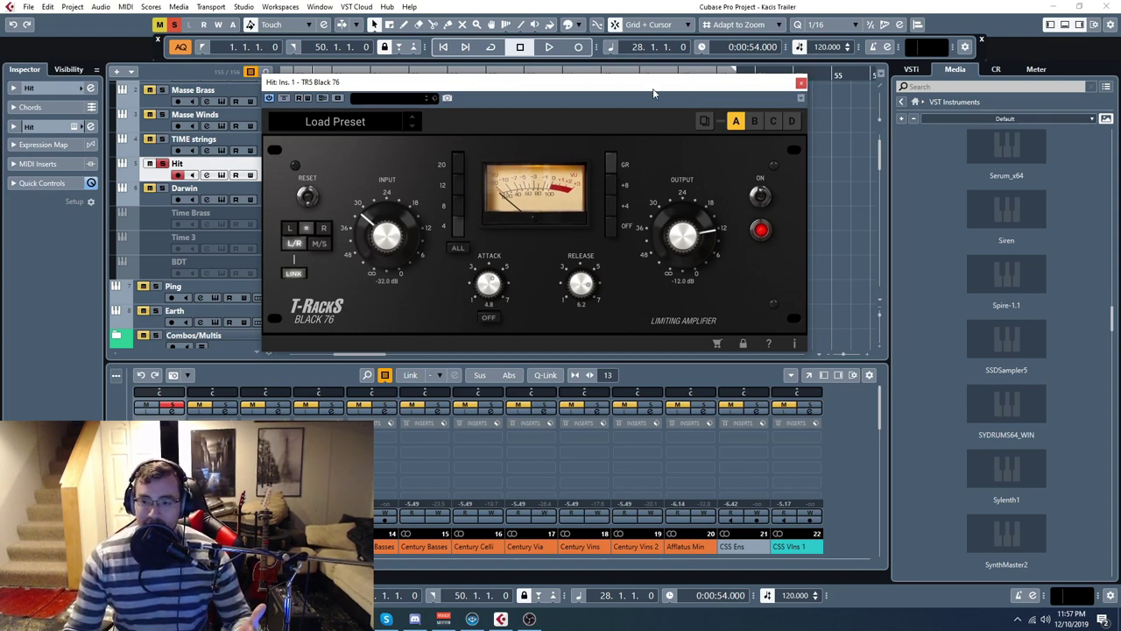
pyautogui.click(356, 124)
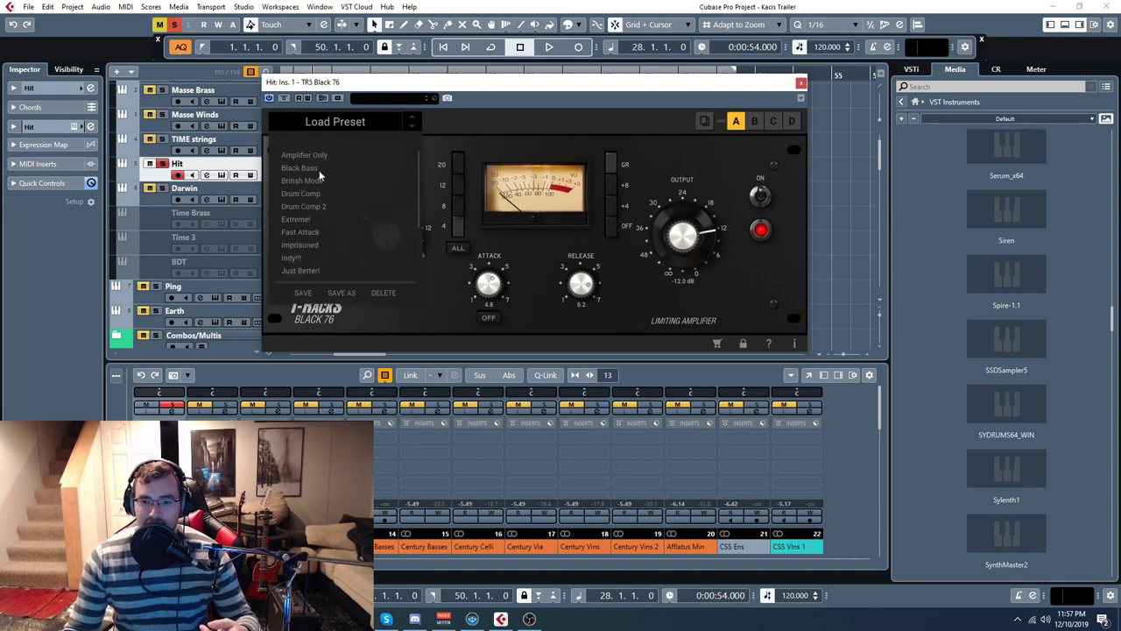
pyautogui.click(517, 101)
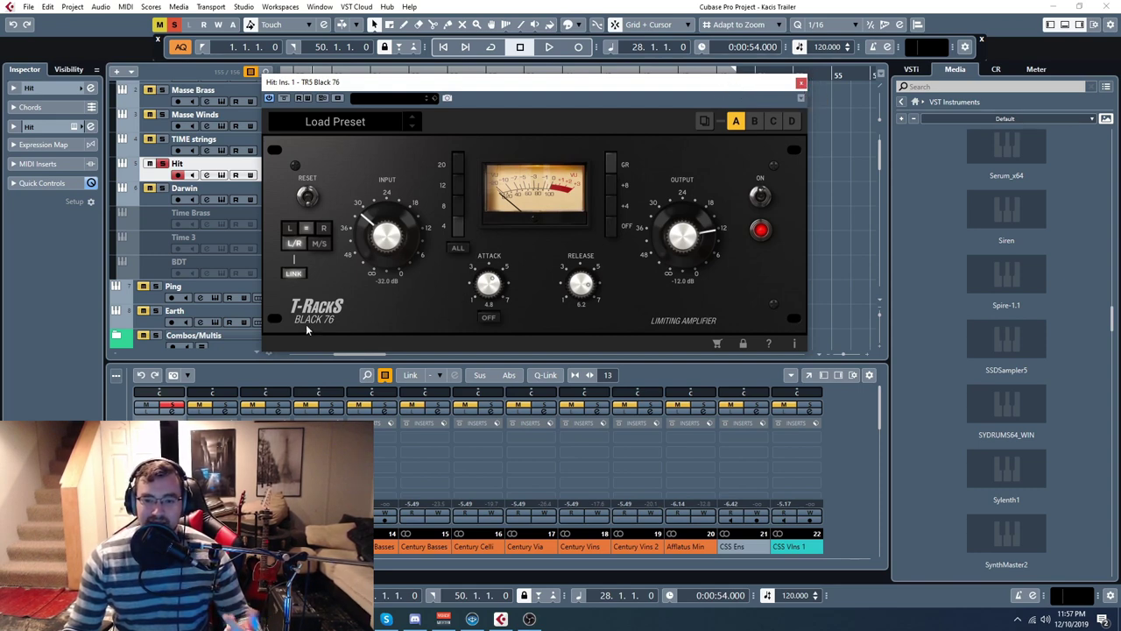
pyautogui.moveTo(512, 88)
pyautogui.mouseDown()
pyautogui.moveTo(524, 82)
pyautogui.moveTo(505, 84)
pyautogui.mouseUp()
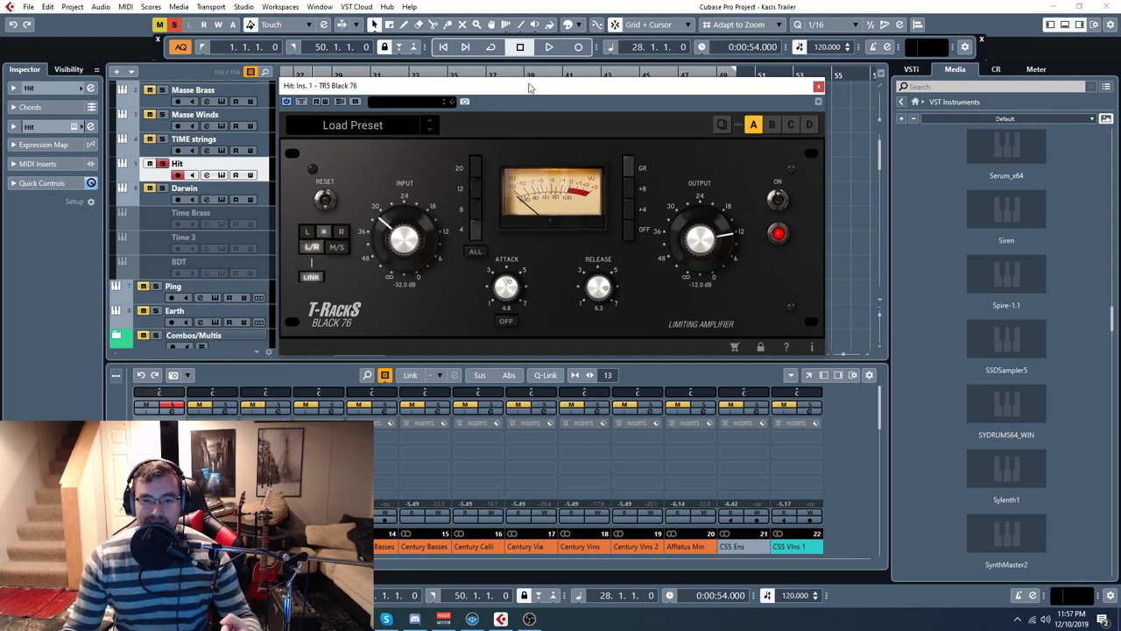
pyautogui.moveTo(526, 75); pyautogui.dragTo(521, 67)
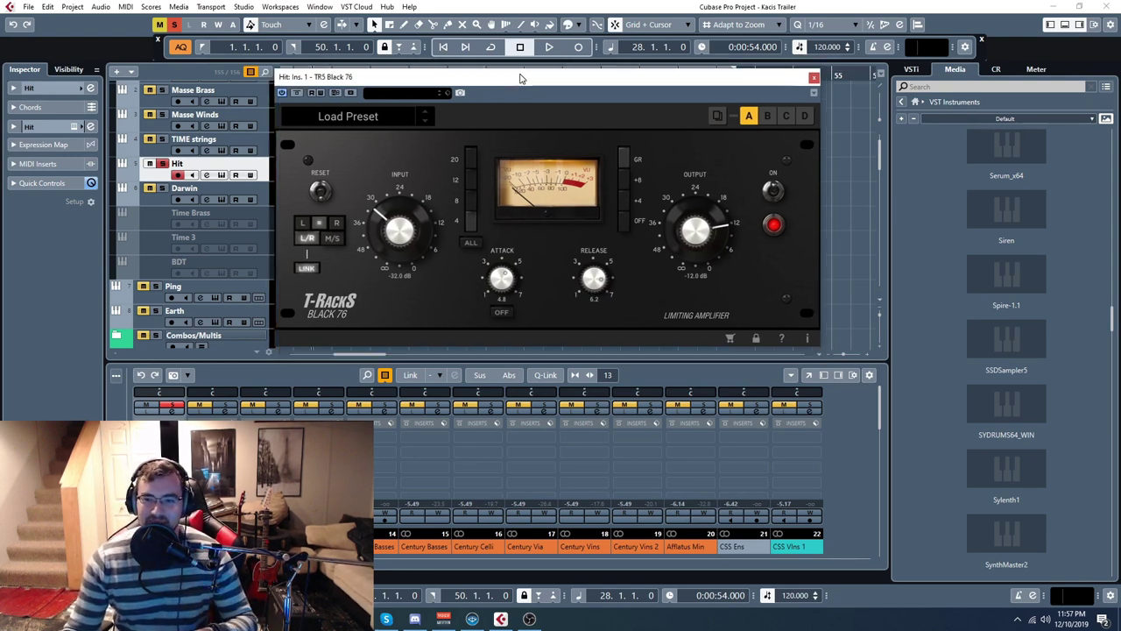